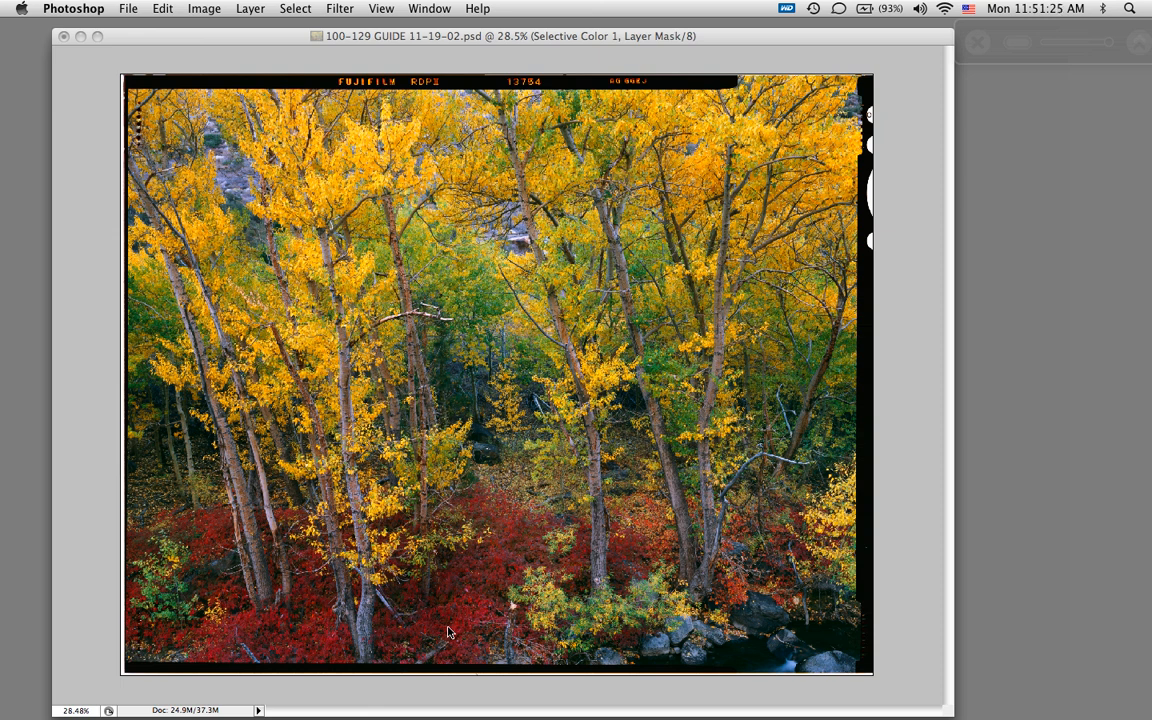
# Step: Show the hidden panels and hide all seven adjustment layers, leaving only the Background layer visible
pyautogui.press('Tab')
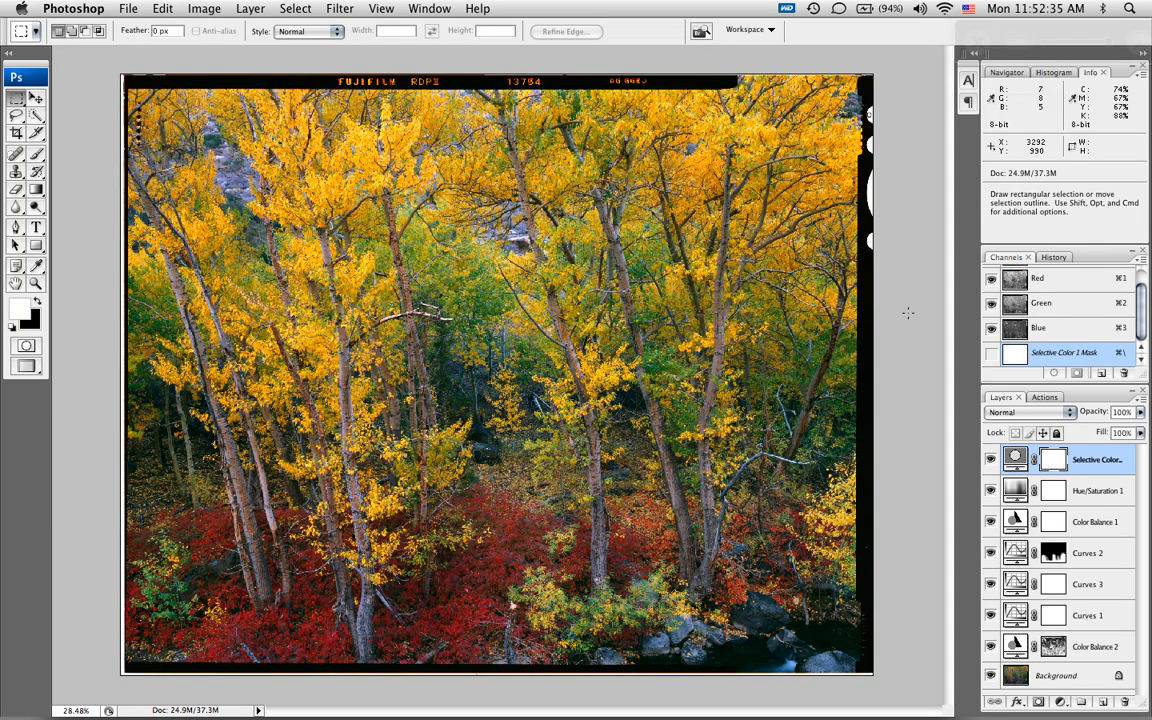
pyautogui.click(990, 646)
pyautogui.moveTo(990, 615); pyautogui.dragTo(997, 440)
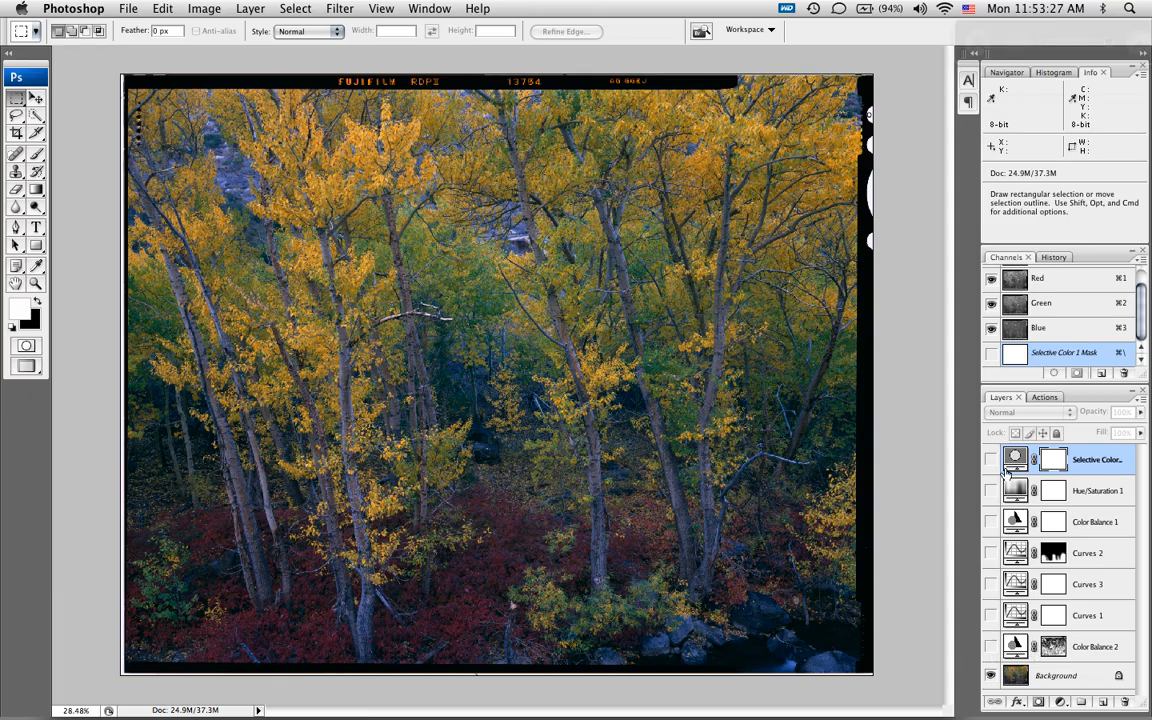
# Step: Turn on the Curves 1 adjustment layer and review its RGB curve settings
pyautogui.click(1053, 615)
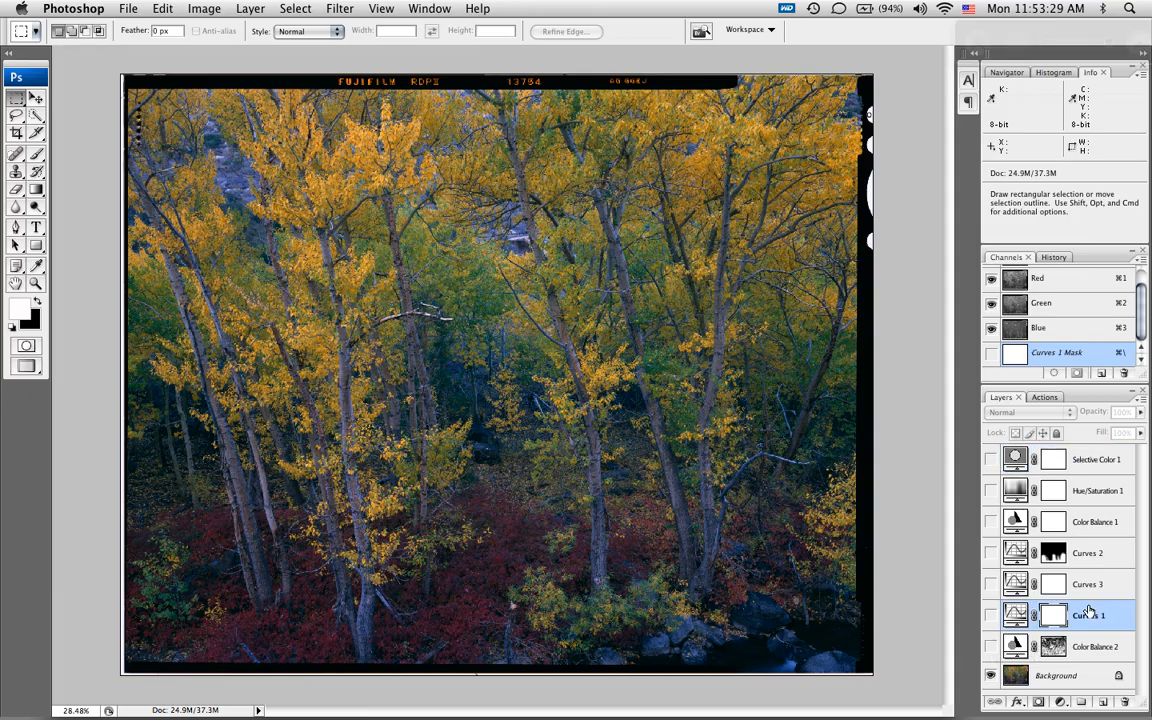
pyautogui.click(990, 617)
pyautogui.click(990, 617)
pyautogui.click(990, 620)
pyautogui.doubleClick(1012, 617)
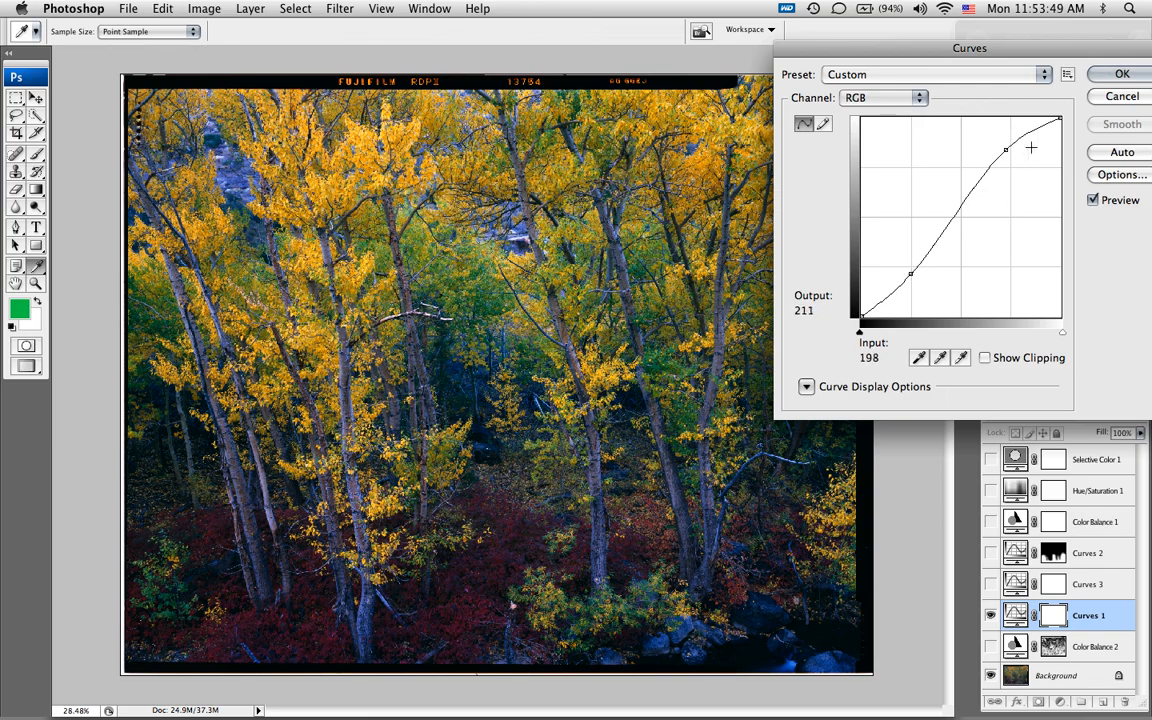
pyautogui.click(1099, 82)
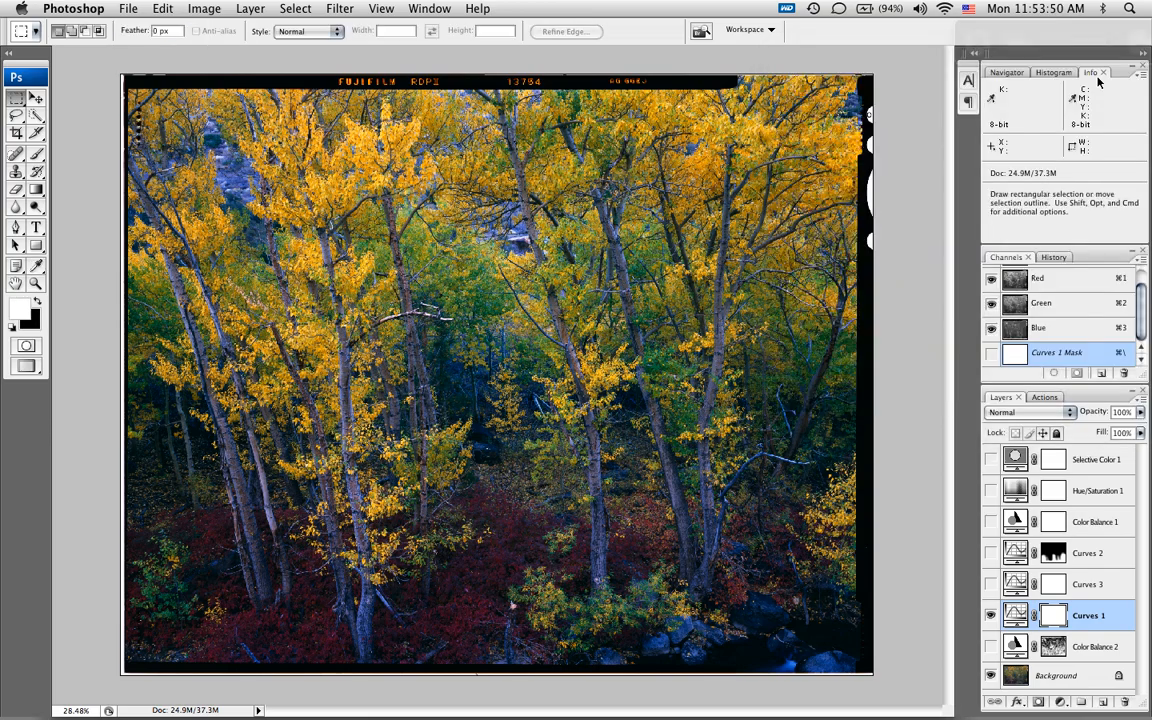
# Step: Compare the image with and without Curves 1 and examine the highlight end point of its curve
pyautogui.click(990, 616)
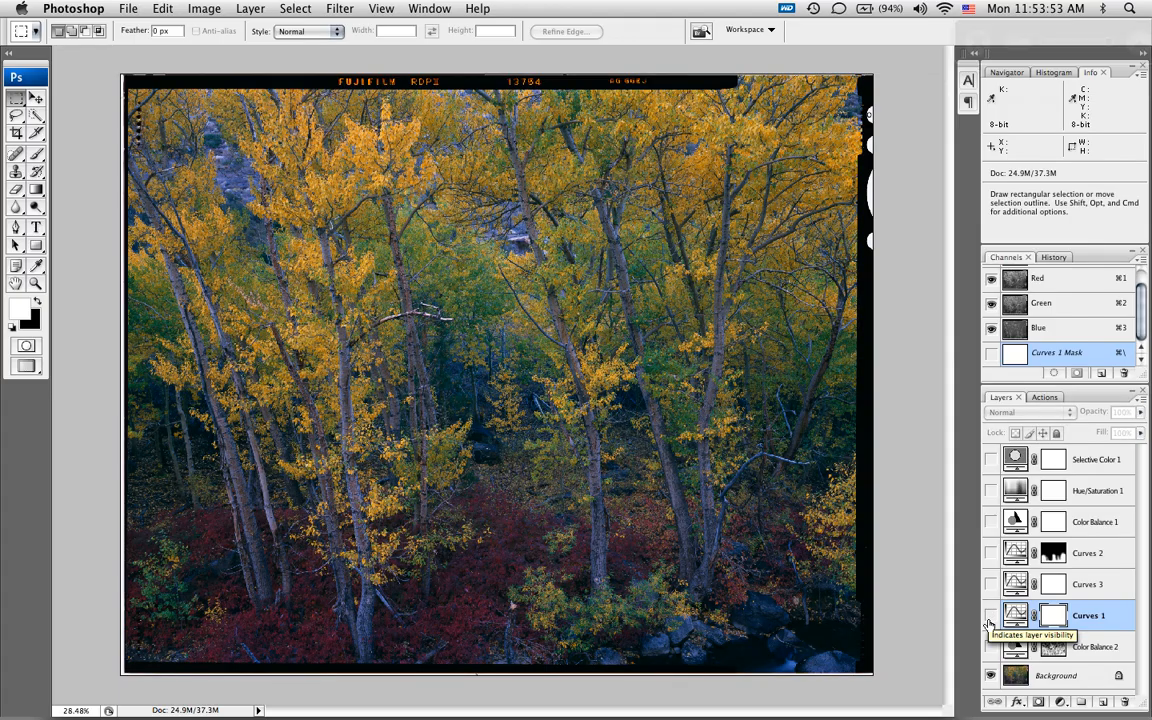
pyautogui.click(990, 616)
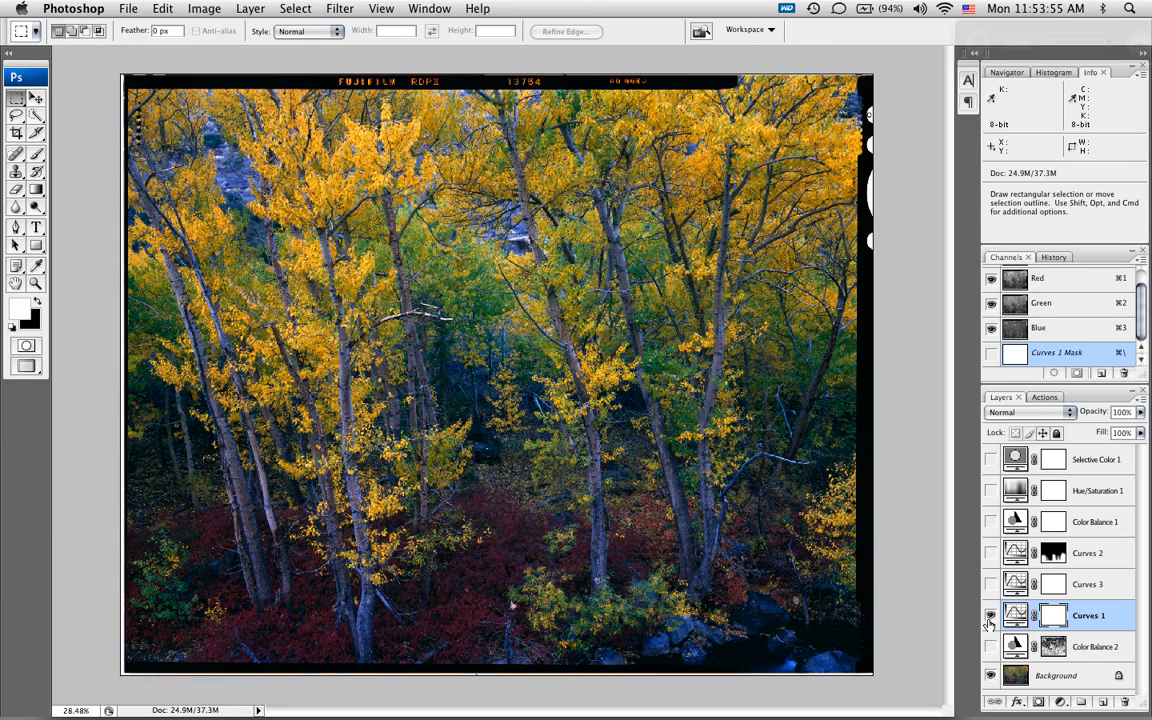
pyautogui.doubleClick(1015, 615)
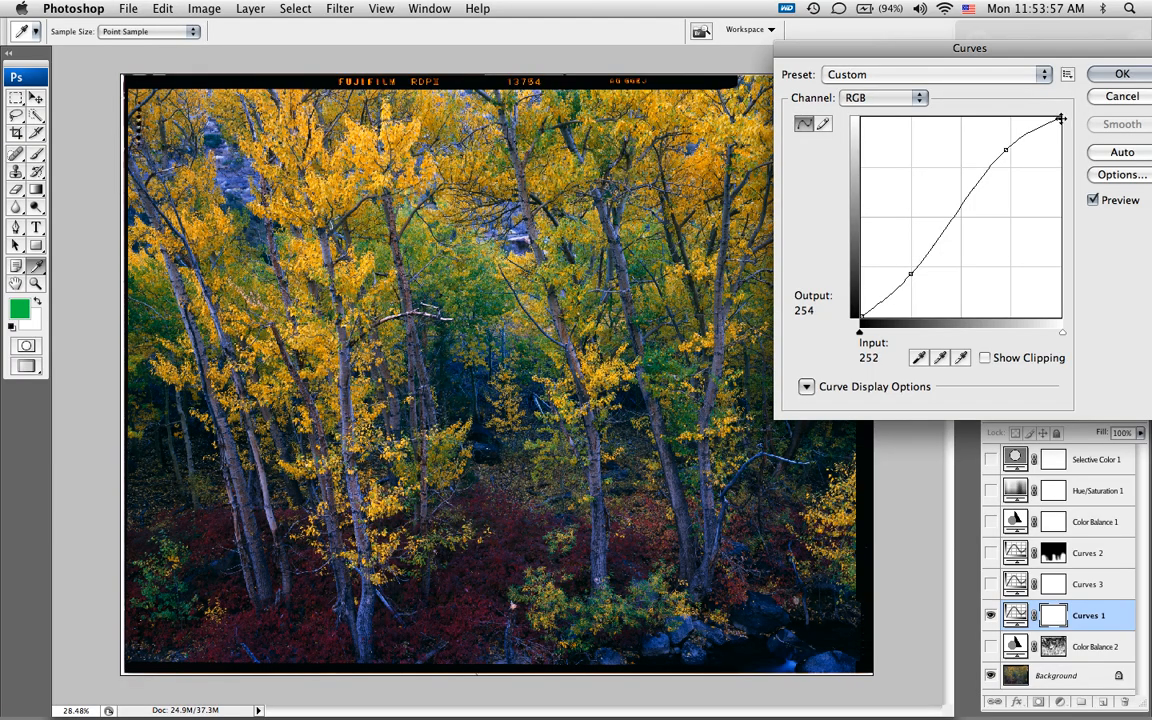
pyautogui.moveTo(1060, 119)
pyautogui.mouseDown()
pyautogui.moveTo(1027, 116)
pyautogui.moveTo(1112, 116)
pyautogui.mouseUp()
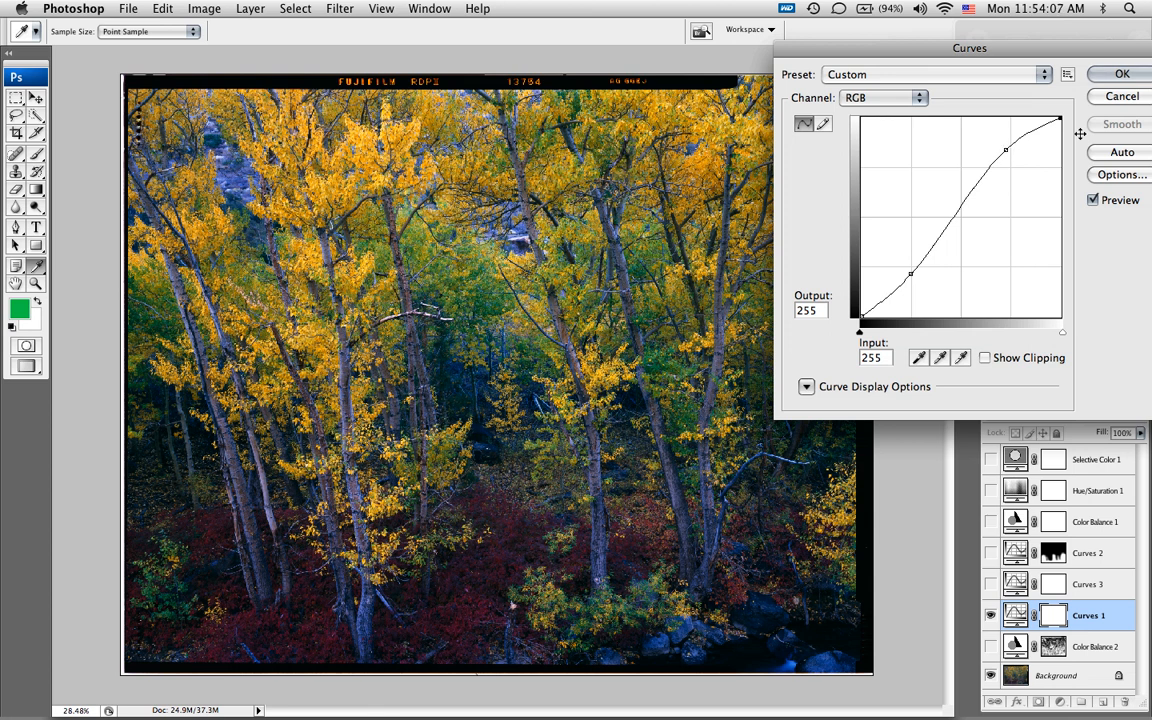
pyautogui.click(1118, 78)
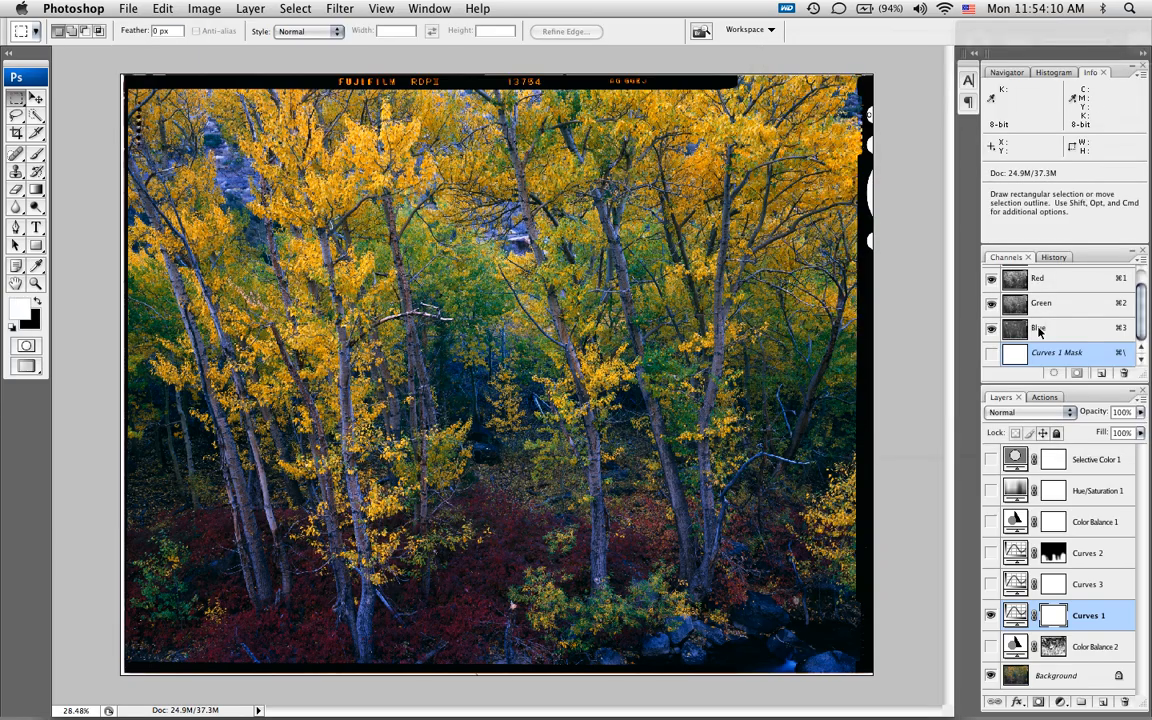
# Step: Toggle the Curves 3 adjustment layer repeatedly to compare its effect, leaving it visible
pyautogui.click(992, 584)
pyautogui.click(992, 584)
pyautogui.click(992, 584)
pyautogui.click(992, 584)
pyautogui.click(992, 584)
pyautogui.click(992, 584)
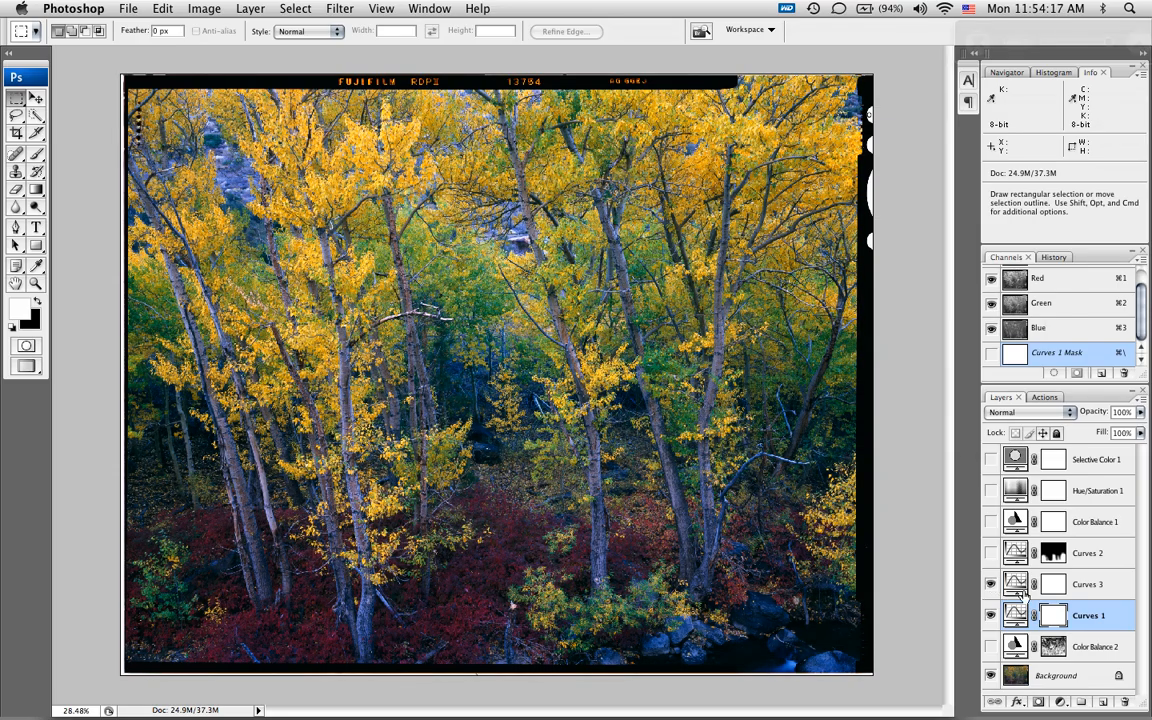
# Step: Try lowering the midtone point of the Curves 3 curve to input 118, output 132, discard the change, and compare the layer on and off
pyautogui.doubleClick(1016, 584)
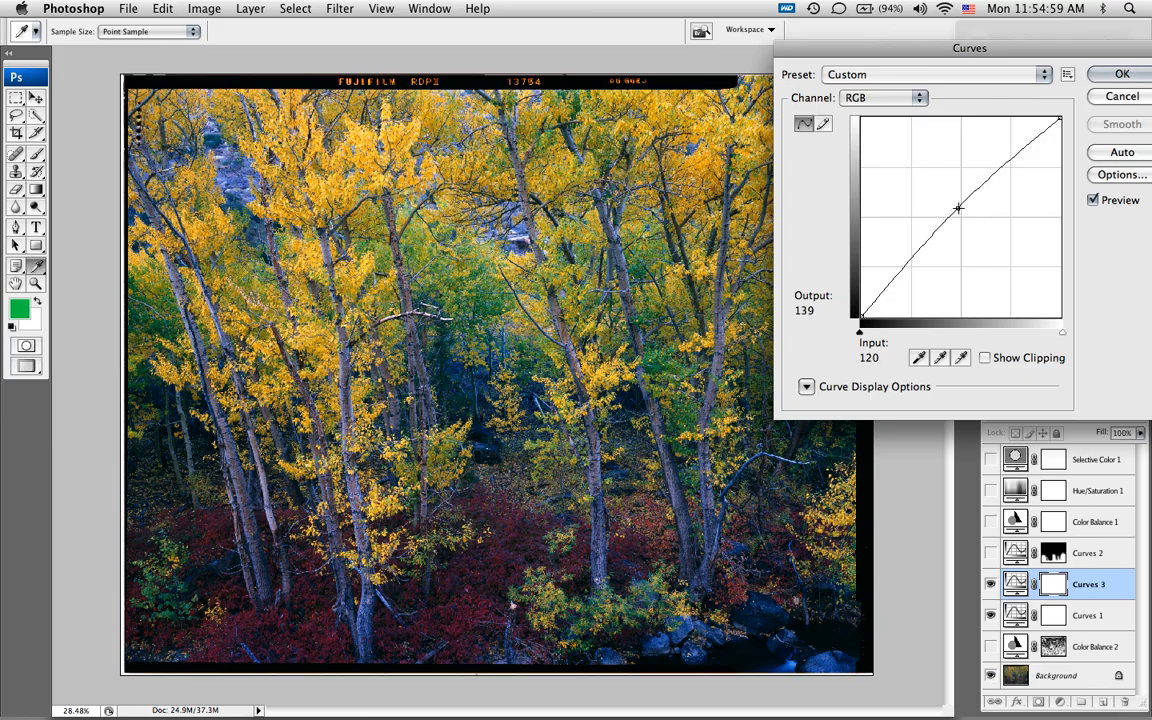
pyautogui.moveTo(957, 207); pyautogui.dragTo(954, 213)
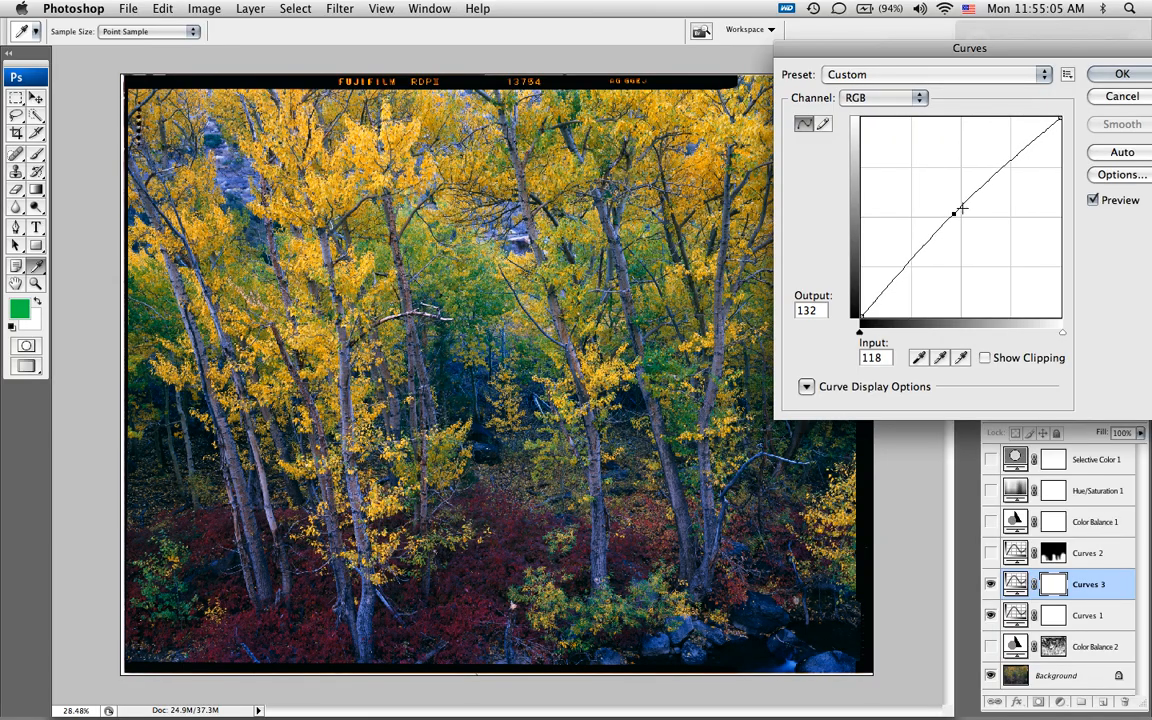
pyautogui.click(1106, 97)
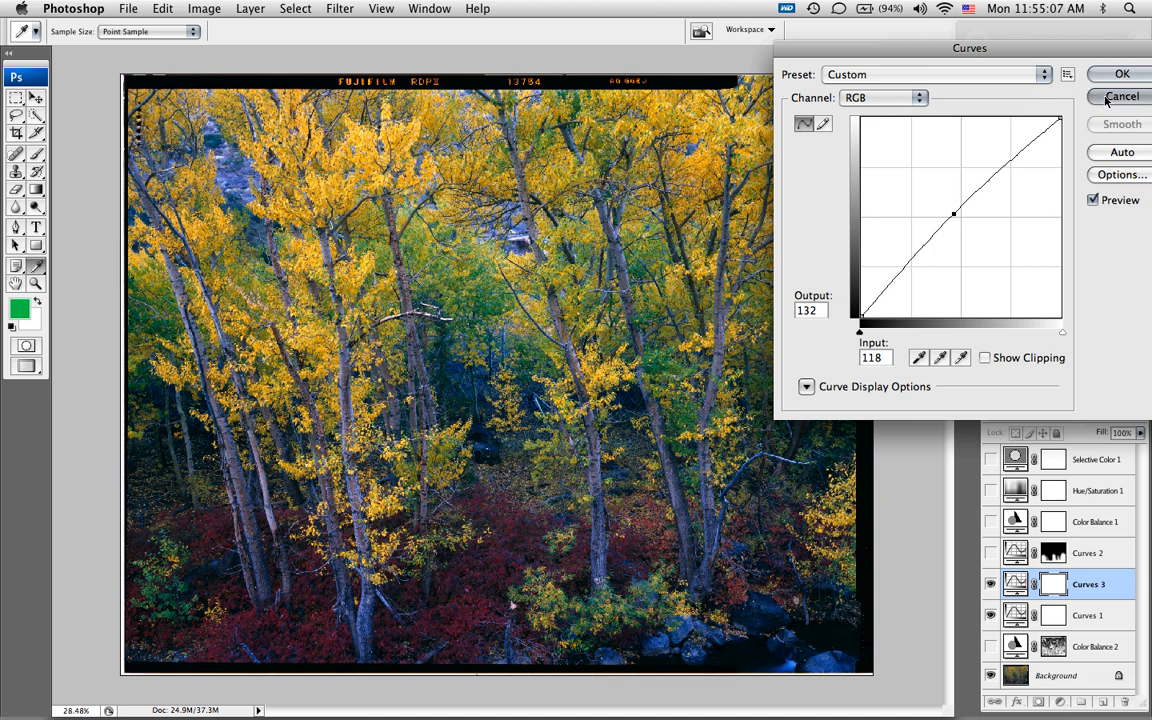
pyautogui.click(991, 585)
pyautogui.click(991, 585)
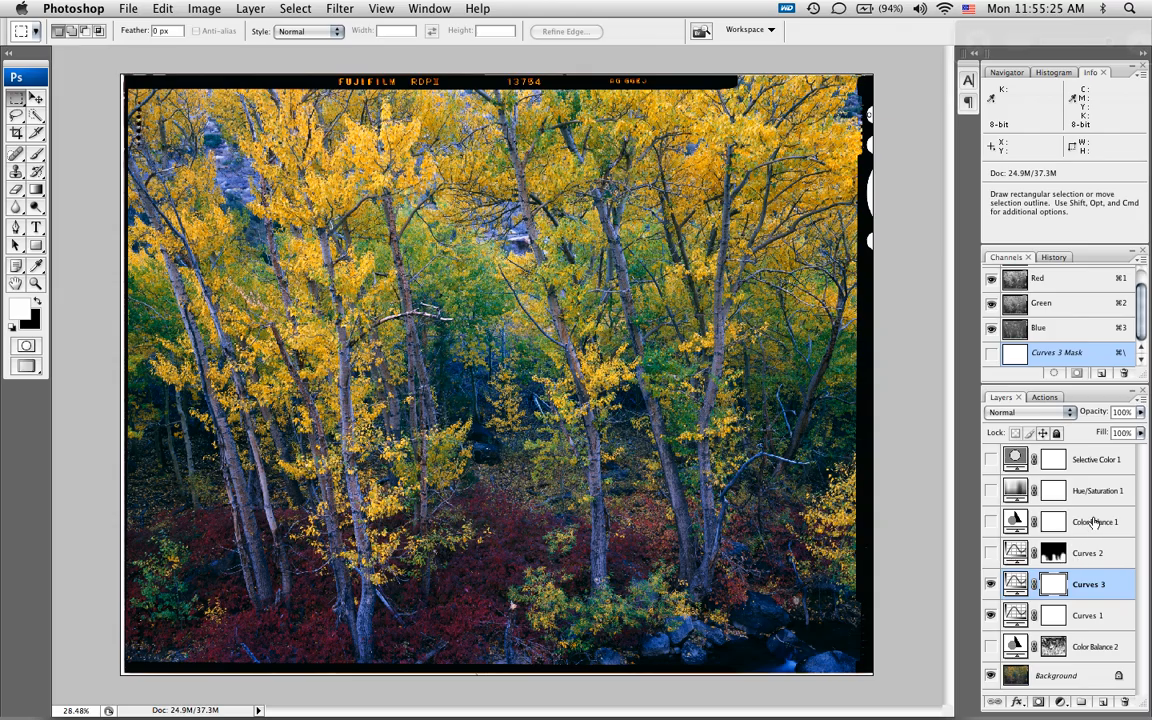
# Step: Examine the Color Balance 1 settings for shadows, highlights and midtones
pyautogui.click(1033, 521)
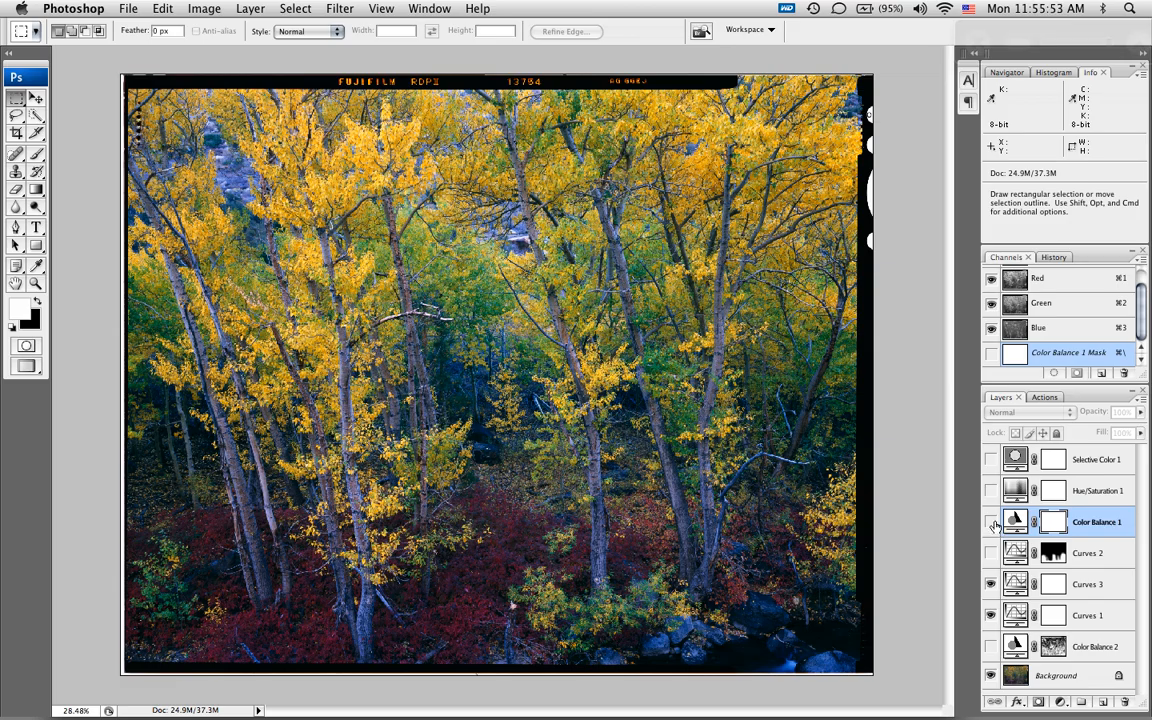
pyautogui.doubleClick(1015, 521)
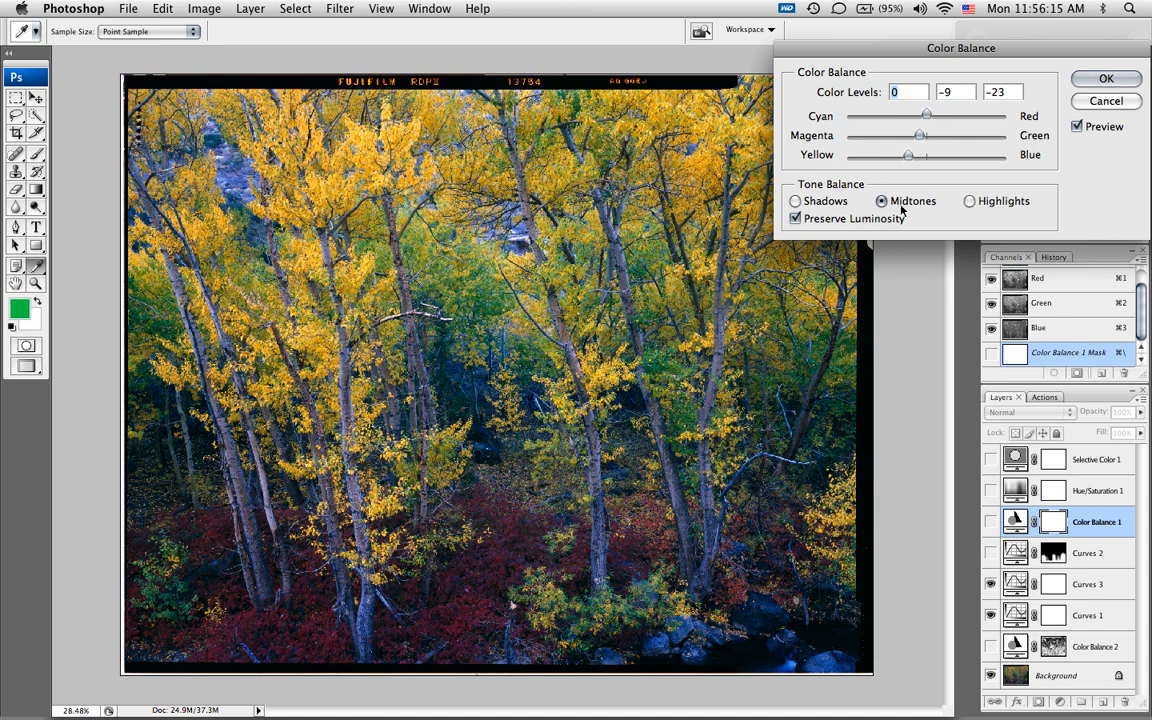
pyautogui.click(797, 201)
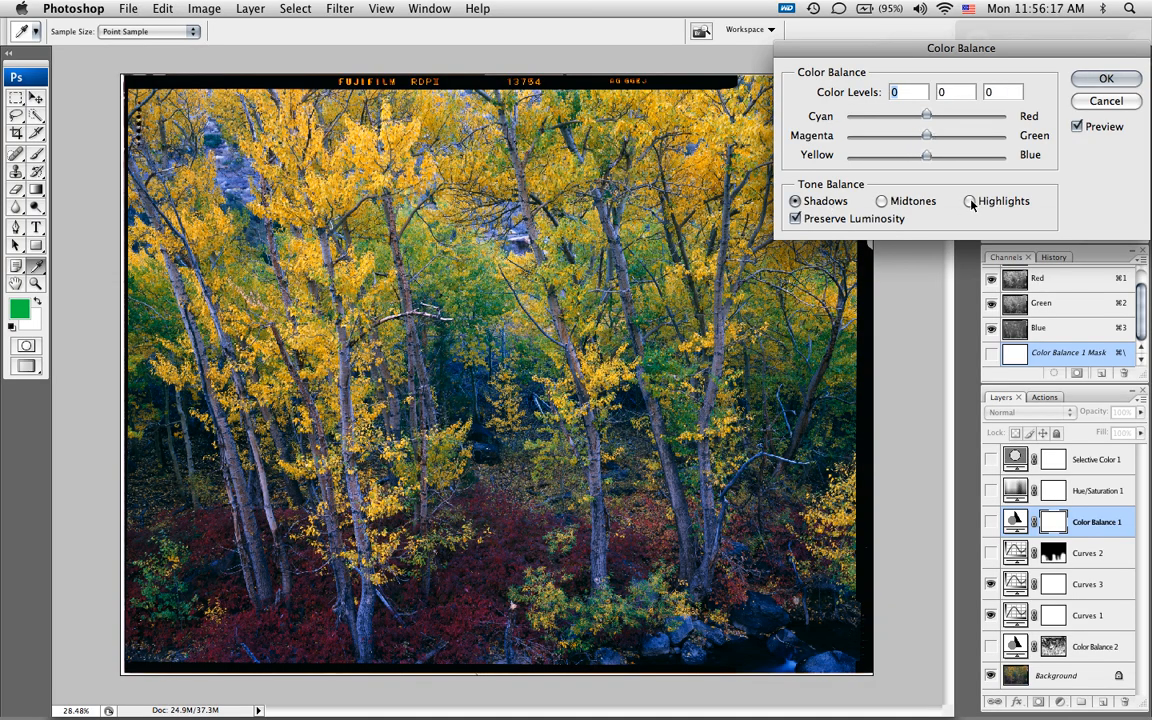
pyautogui.click(971, 203)
pyautogui.click(887, 203)
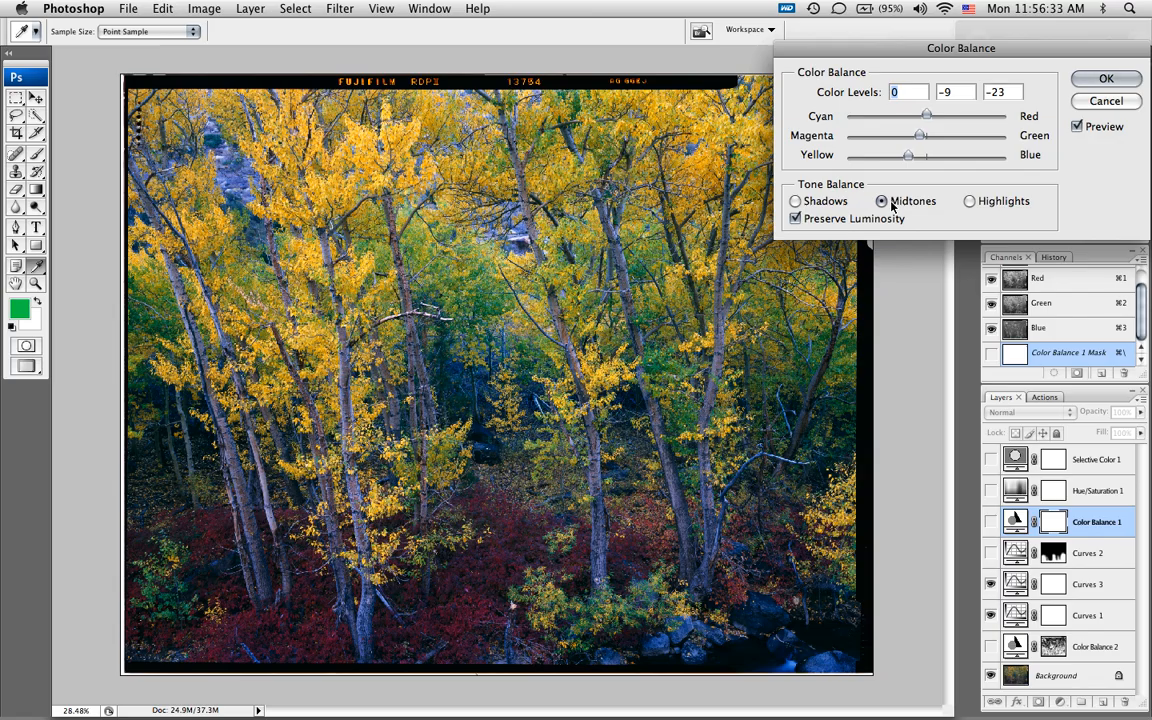
pyautogui.click(1107, 80)
pyautogui.press('m')
pyautogui.press('d')
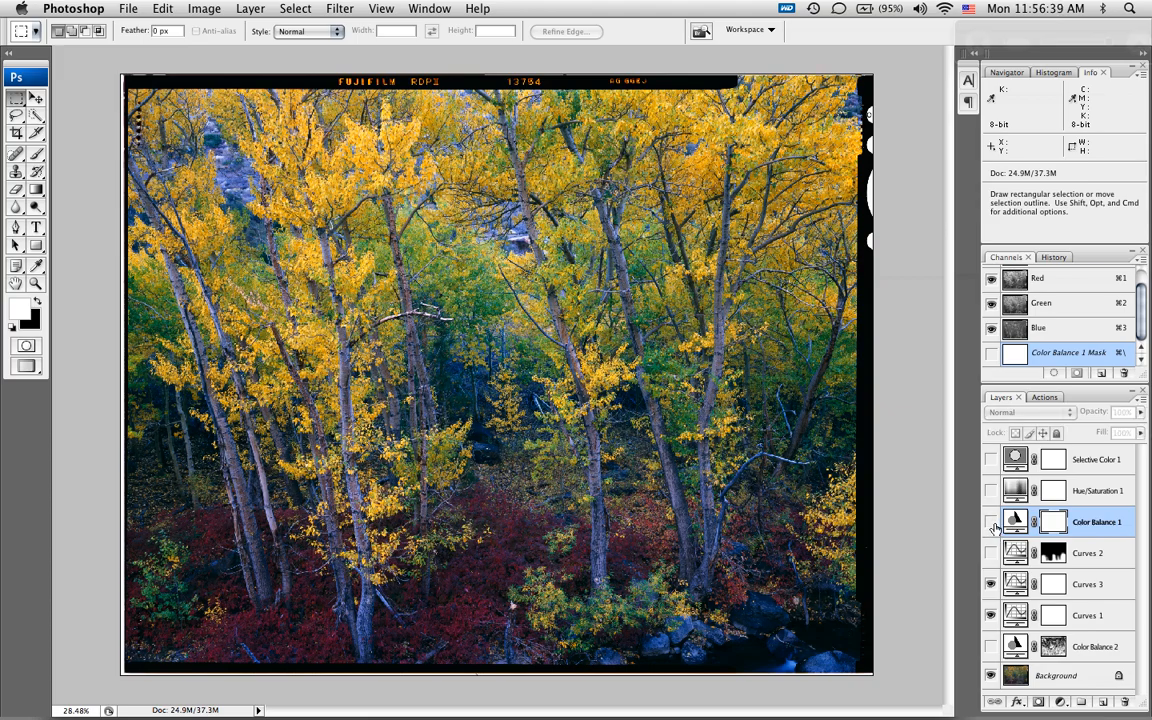
# Step: Turn on the Color Balance 1 layer, recheck its midtone levels, and compare the image with and without it
pyautogui.click(990, 521)
pyautogui.doubleClick(1015, 521)
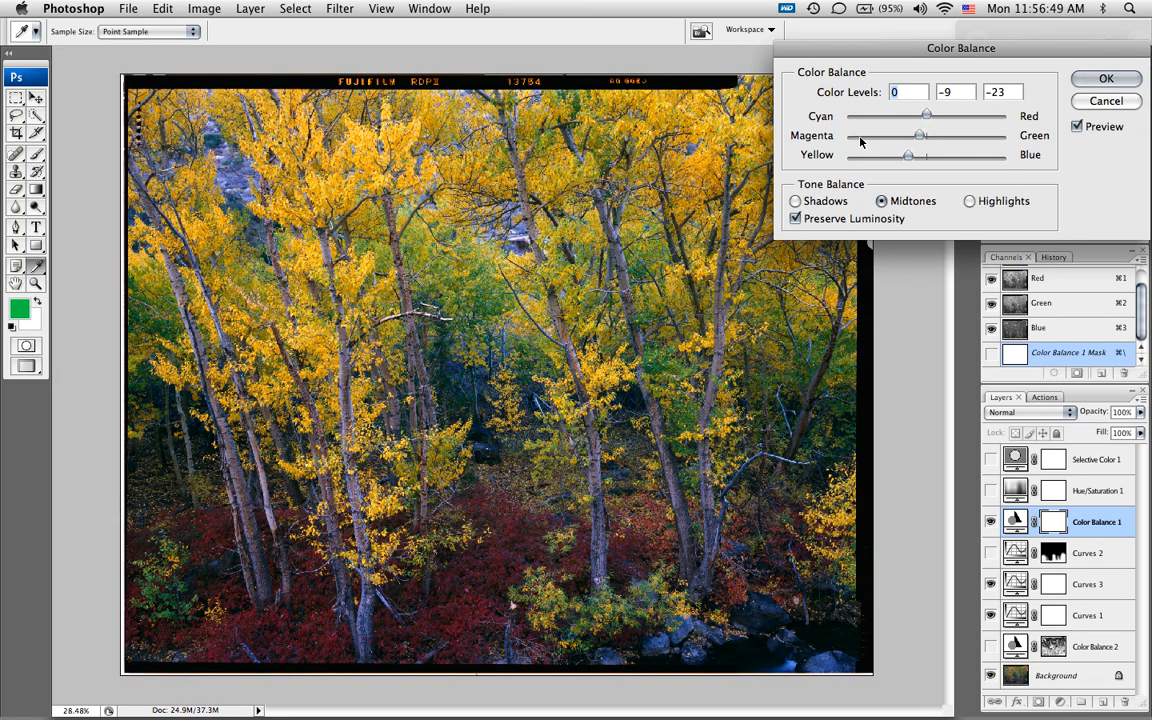
pyautogui.click(1100, 80)
pyautogui.click(990, 521)
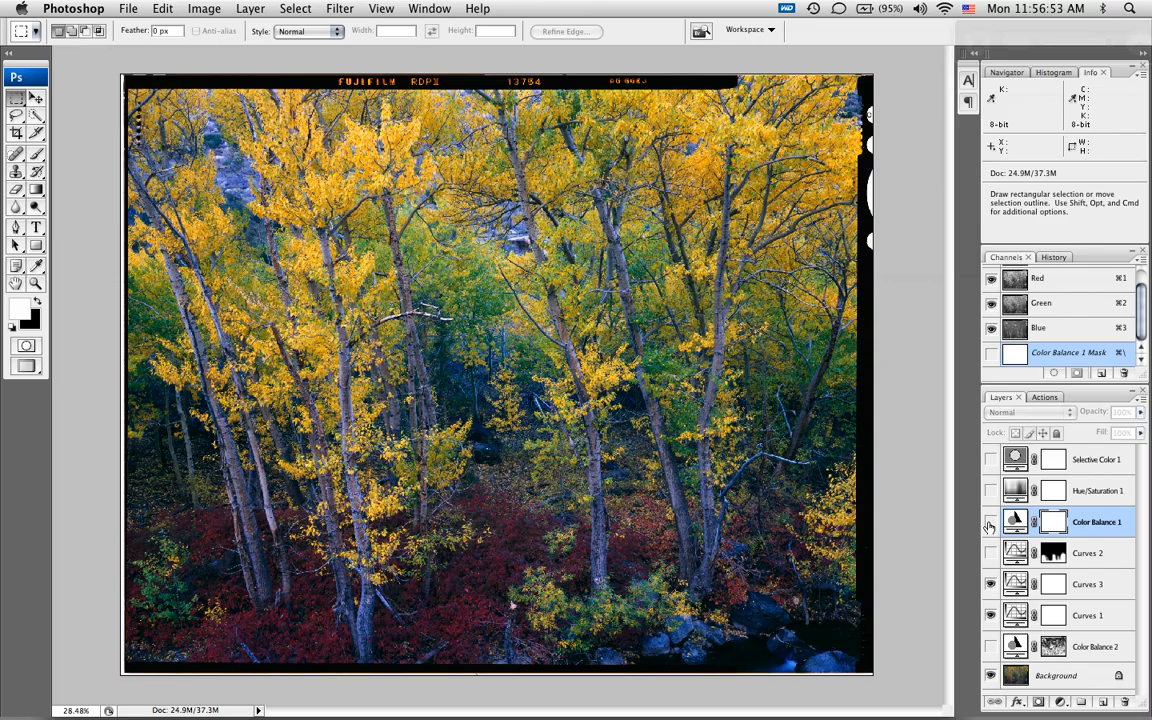
pyautogui.click(990, 521)
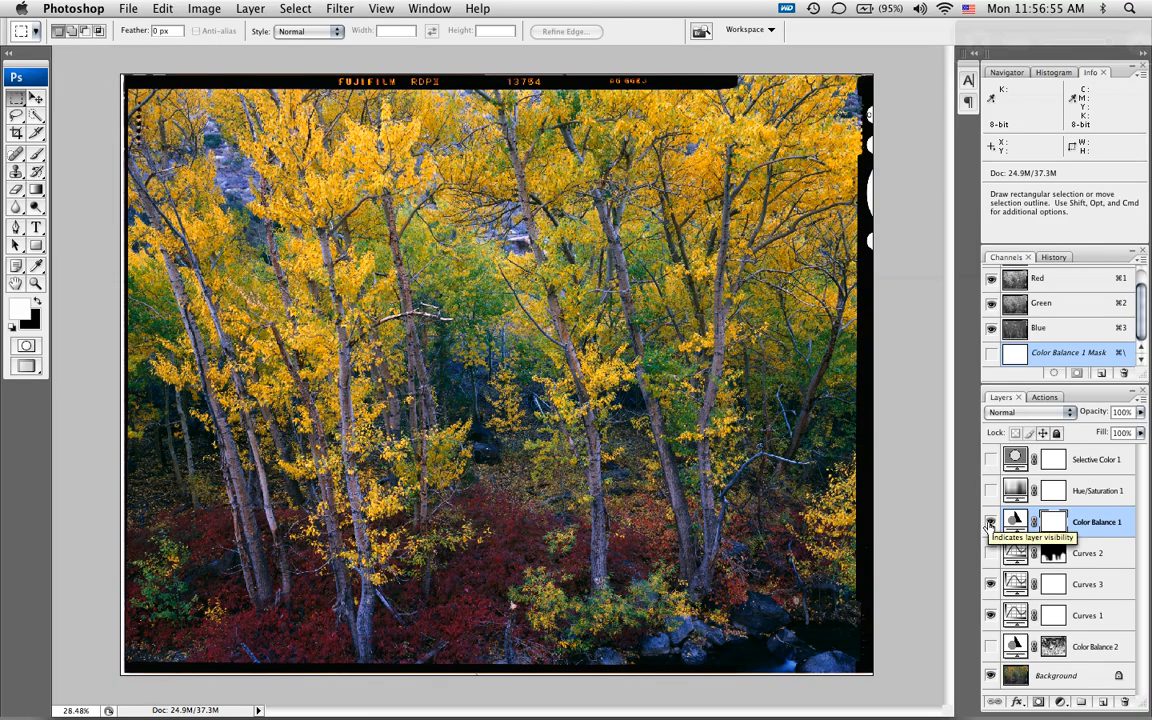
pyautogui.click(990, 522)
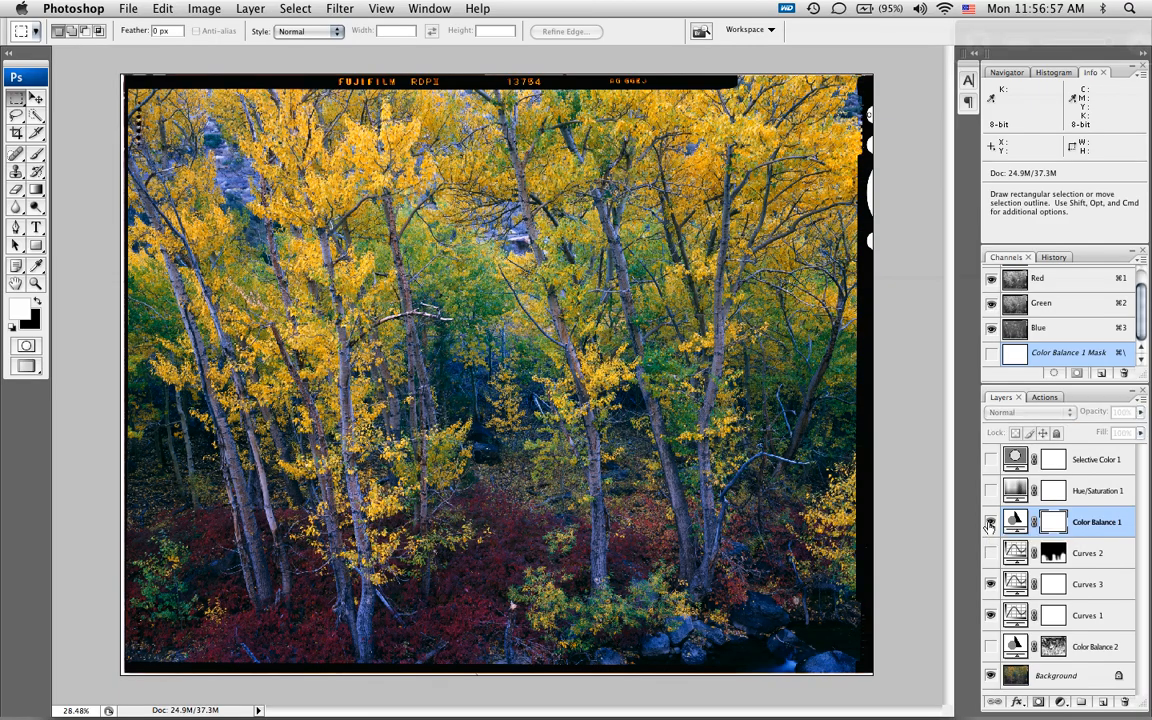
pyautogui.click(990, 522)
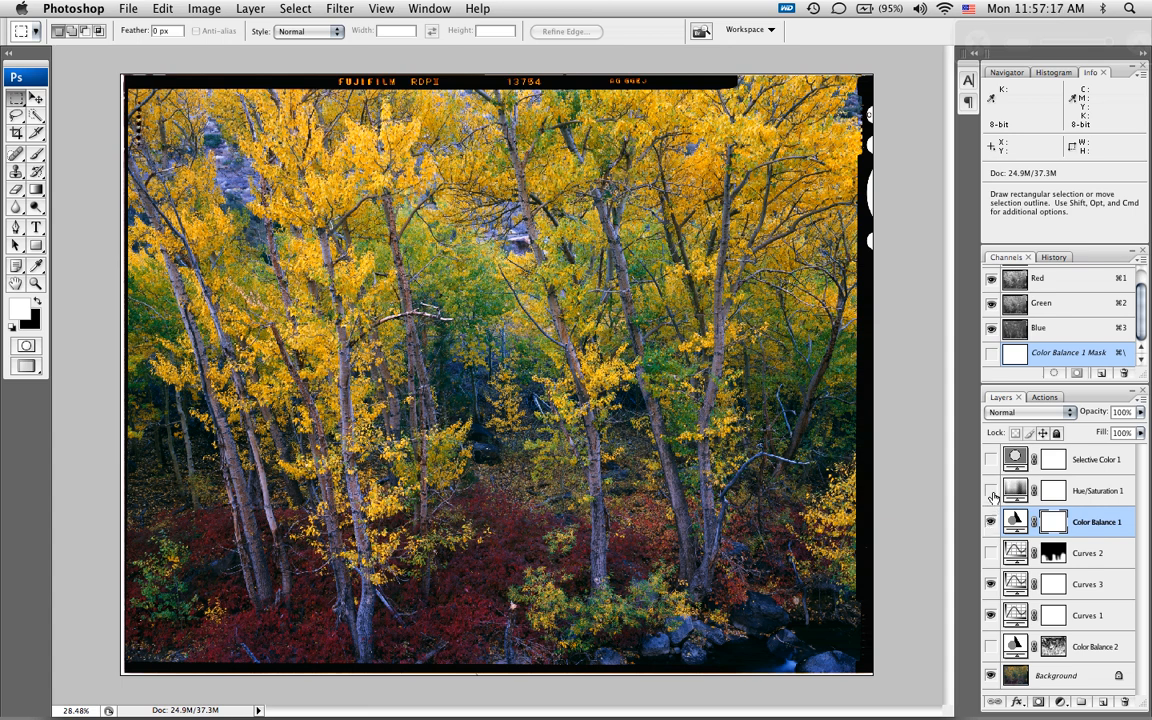
# Step: Review the master settings of Hue/Saturation 1 and turn the layer on
pyautogui.doubleClick(1015, 490)
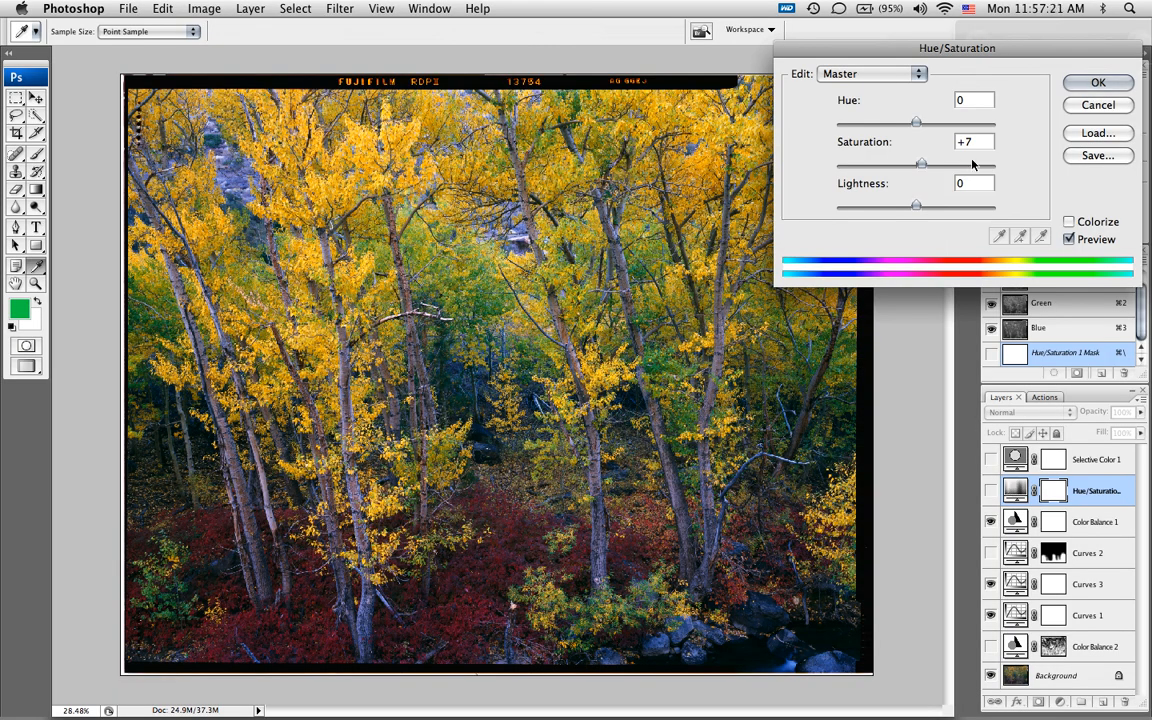
pyautogui.click(1093, 100)
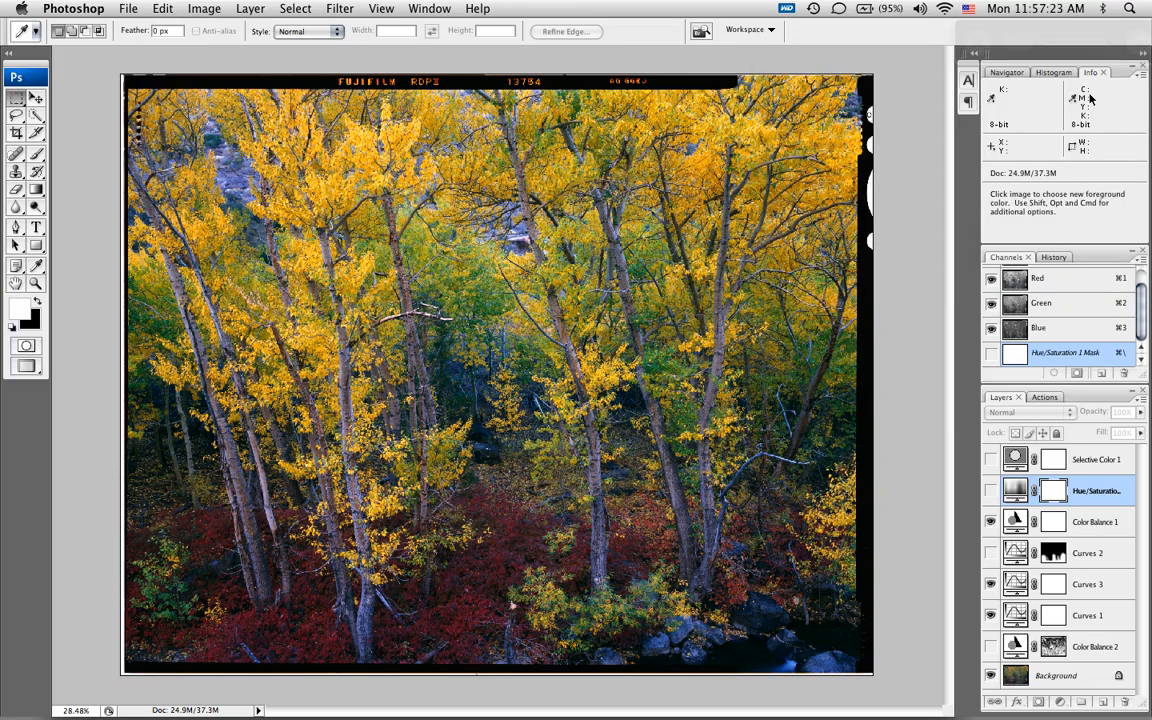
pyautogui.click(991, 490)
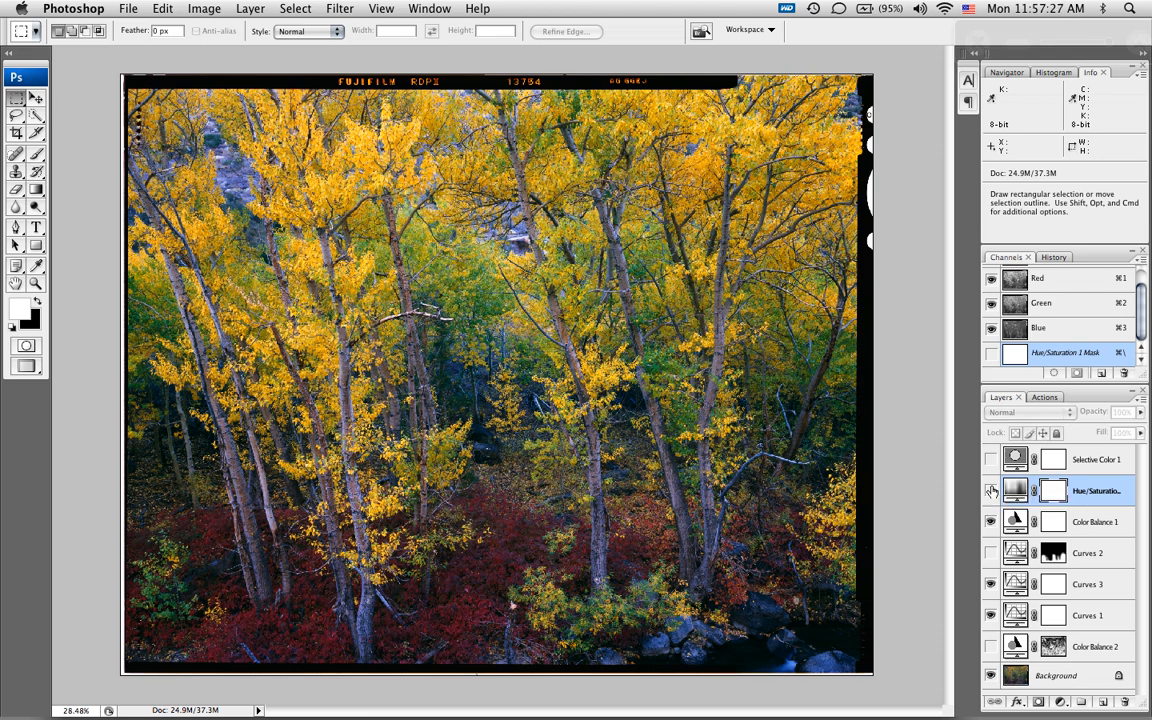
pyautogui.click(991, 490)
# Step: Compare the yellow leaves up close with and without Hue/Saturation 1, keep the layer visible, and return to the full image
pyautogui.press('super+space')
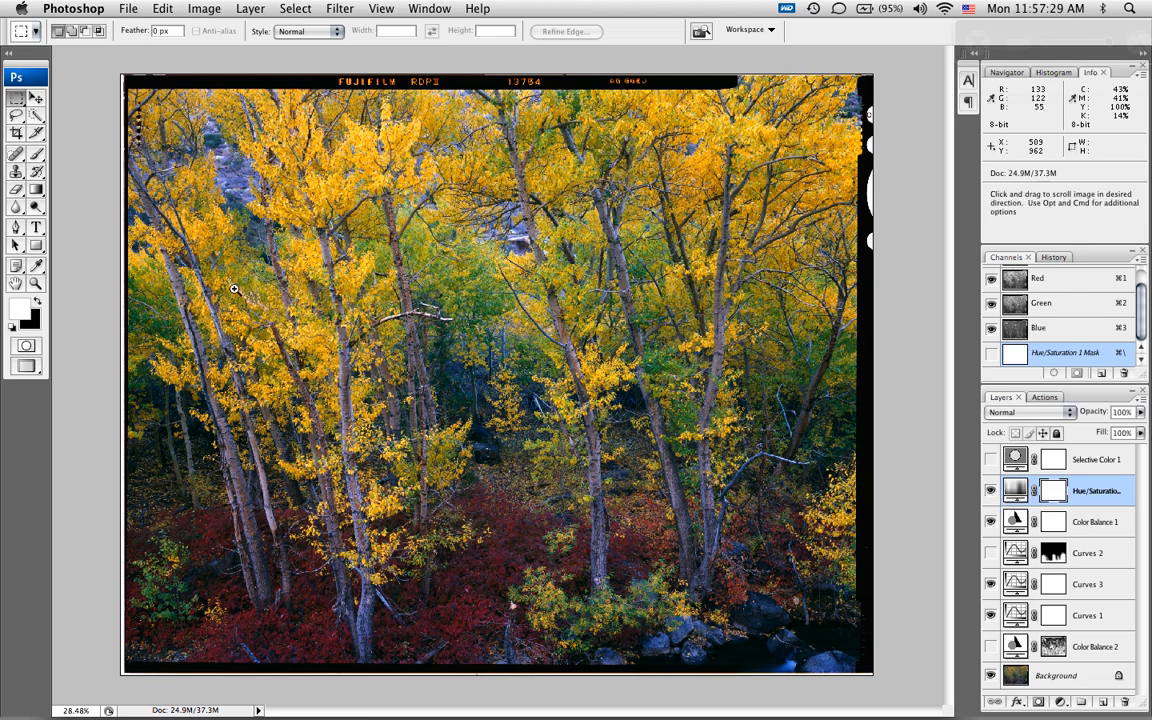
pyautogui.moveTo(370, 410); pyautogui.dragTo(550, 280)
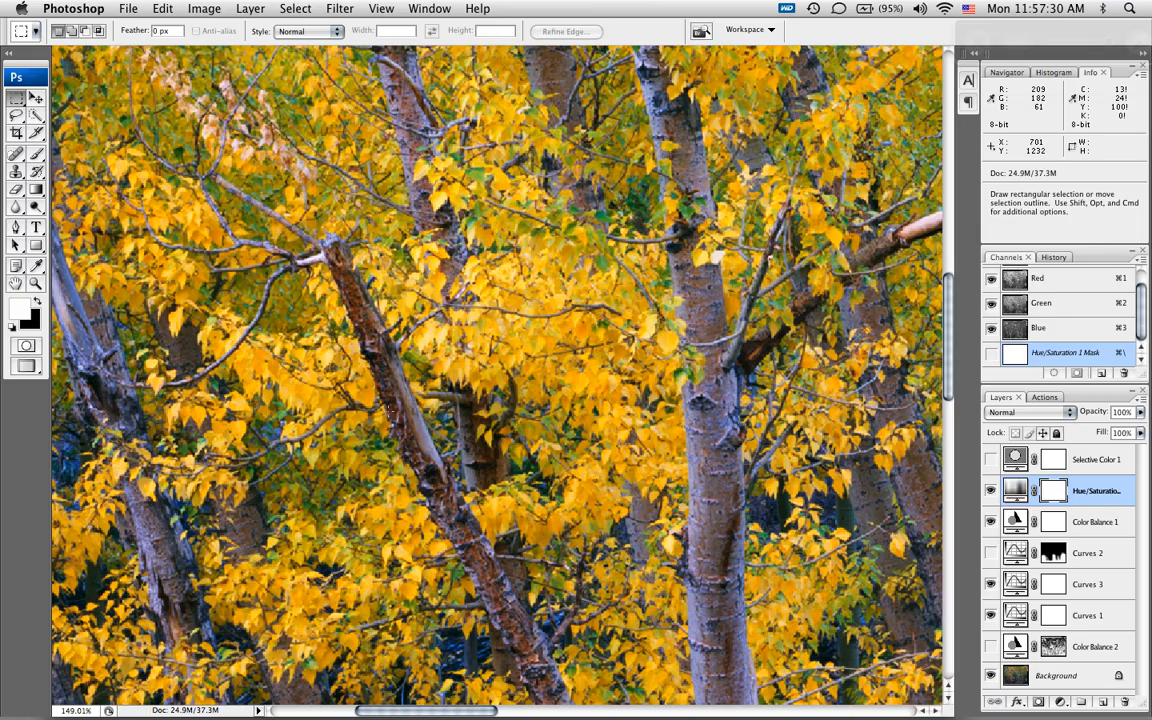
pyautogui.click(991, 490)
pyautogui.click(991, 490)
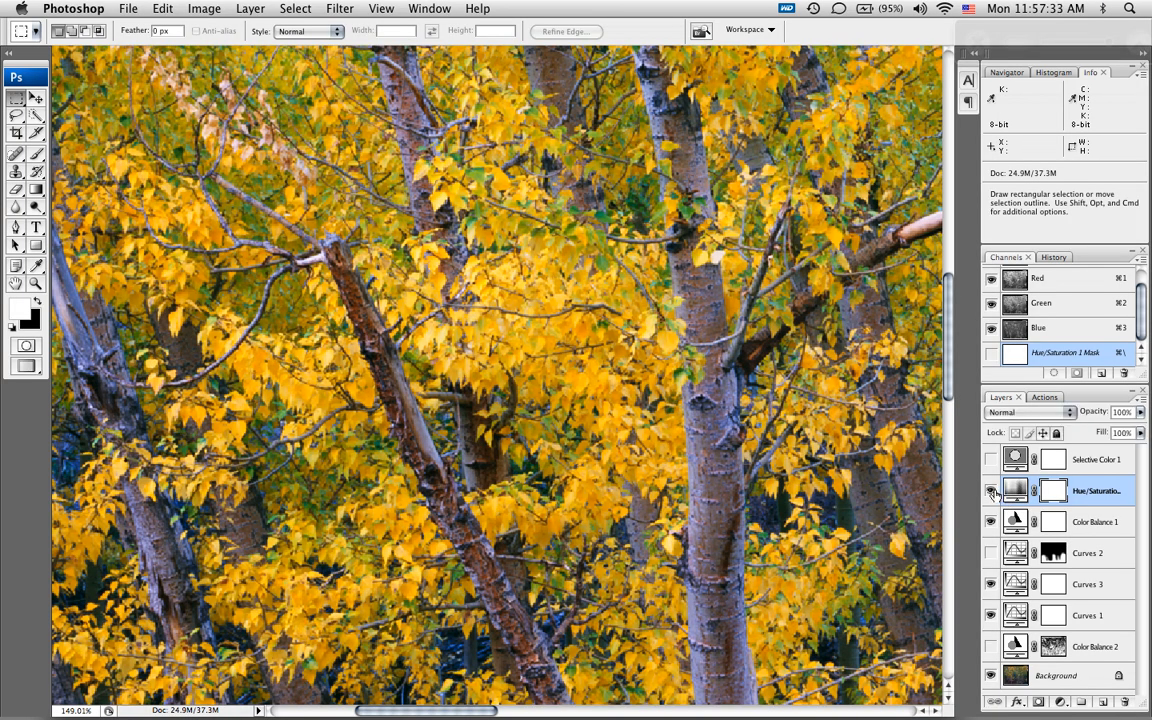
pyautogui.click(991, 490)
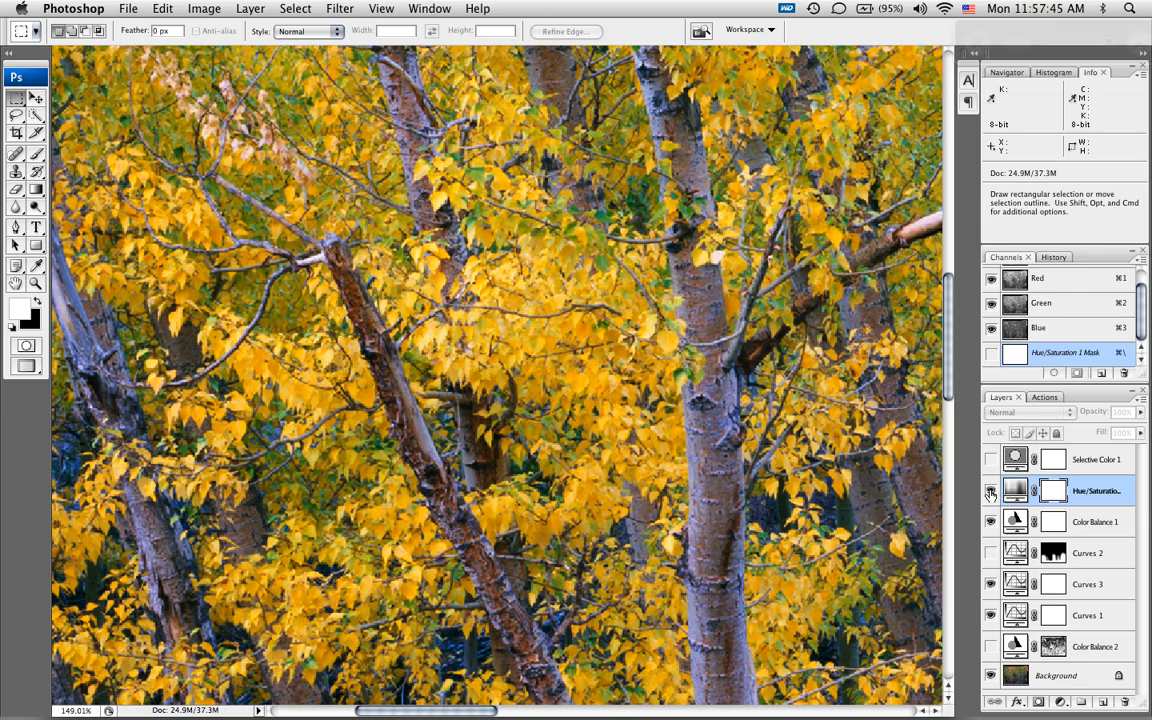
pyautogui.click(991, 491)
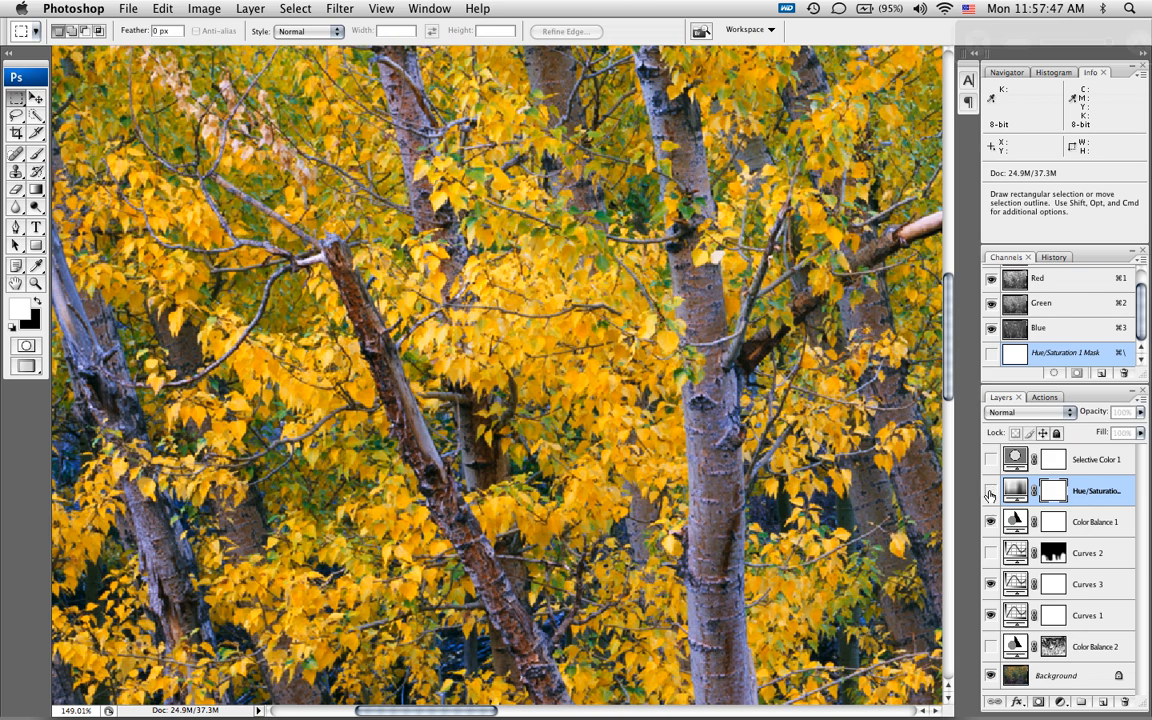
pyautogui.press('super+space')
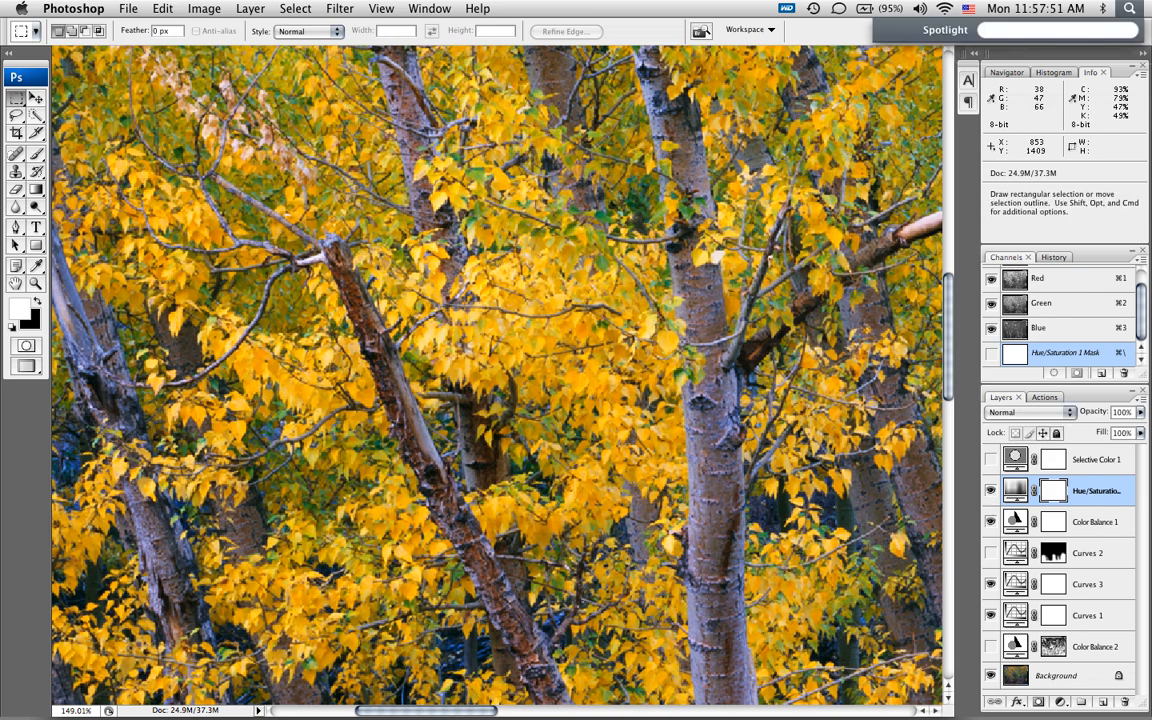
pyautogui.press('super+space')
pyautogui.press('super+0')
pyautogui.press('super+space')
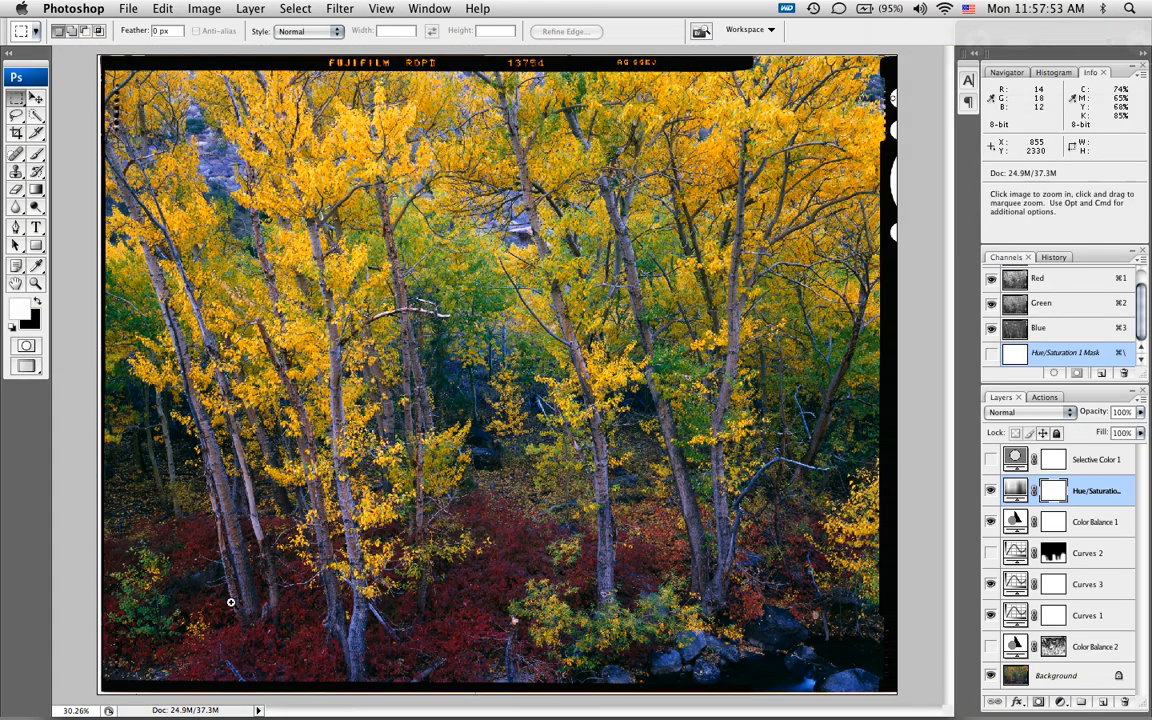
# Step: Compare the red foliage near the ground up close with and without Hue/Saturation 1, and return to the full image
pyautogui.moveTo(225, 604); pyautogui.dragTo(362, 692)
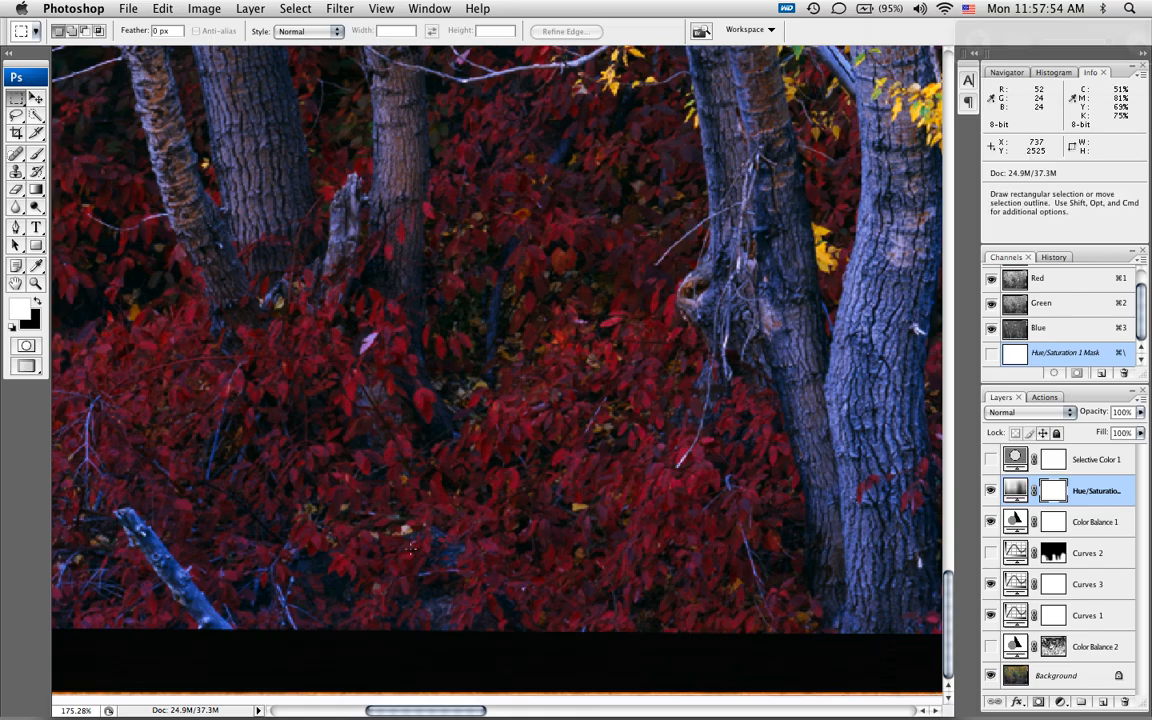
pyautogui.click(990, 490)
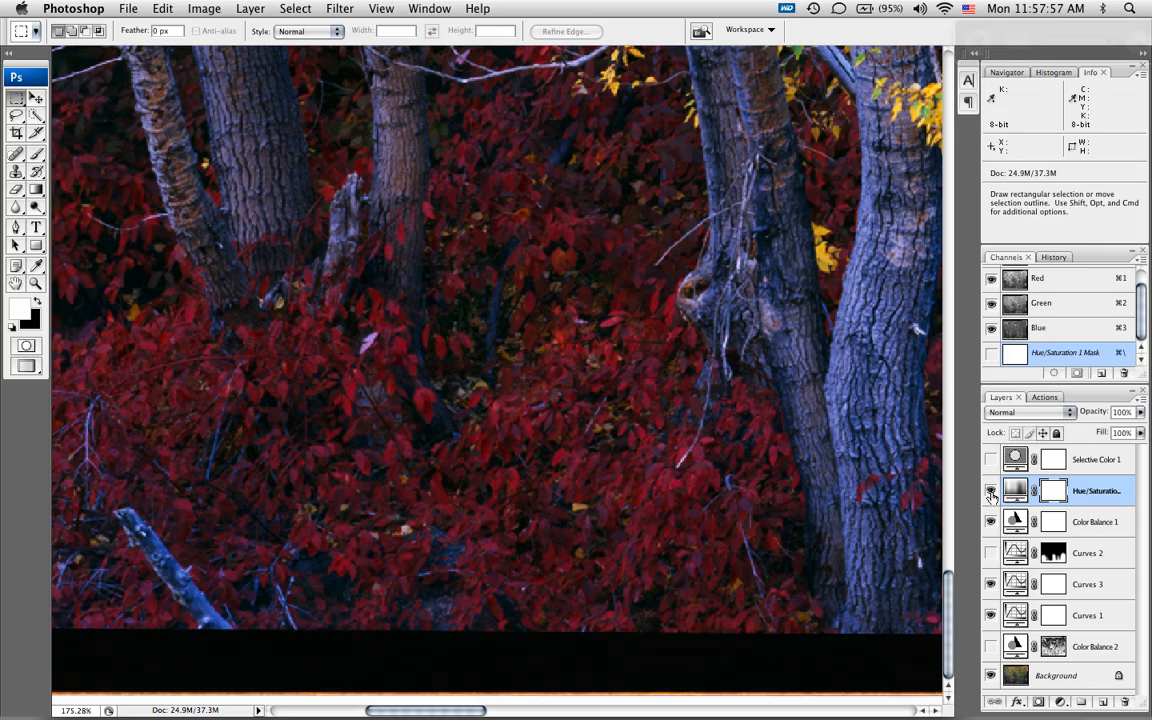
pyautogui.click(990, 490)
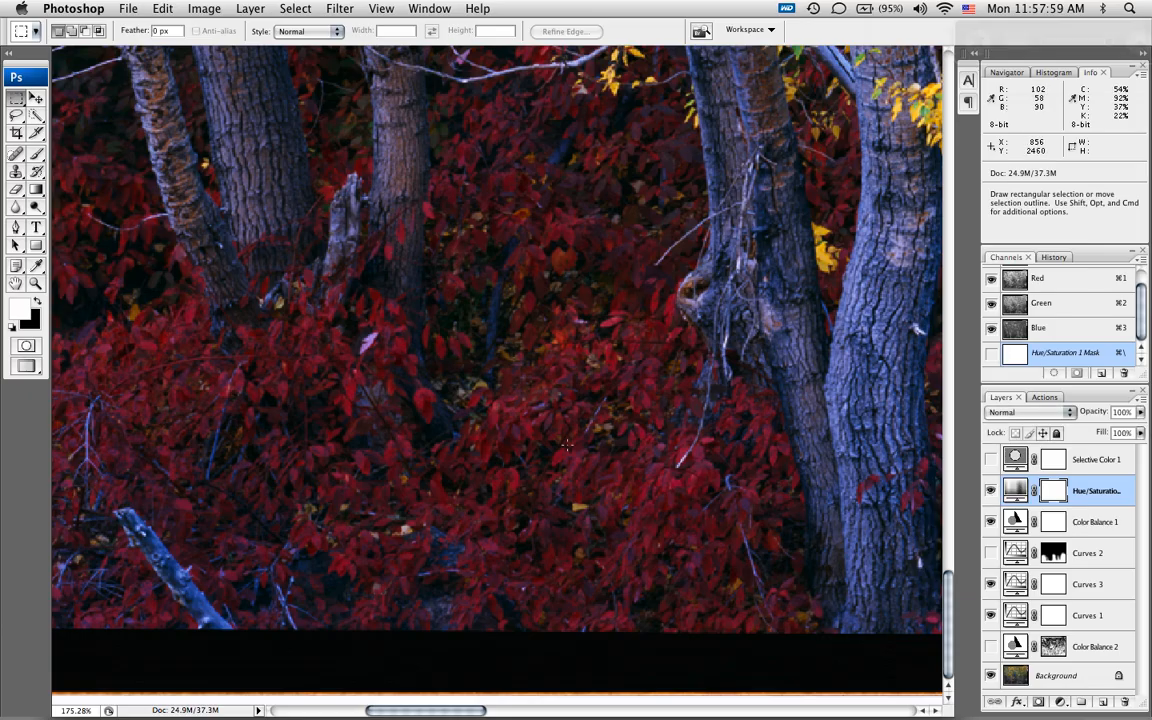
pyautogui.press('super+space')
pyautogui.moveTo(432, 365); pyautogui.dragTo(621, 513)
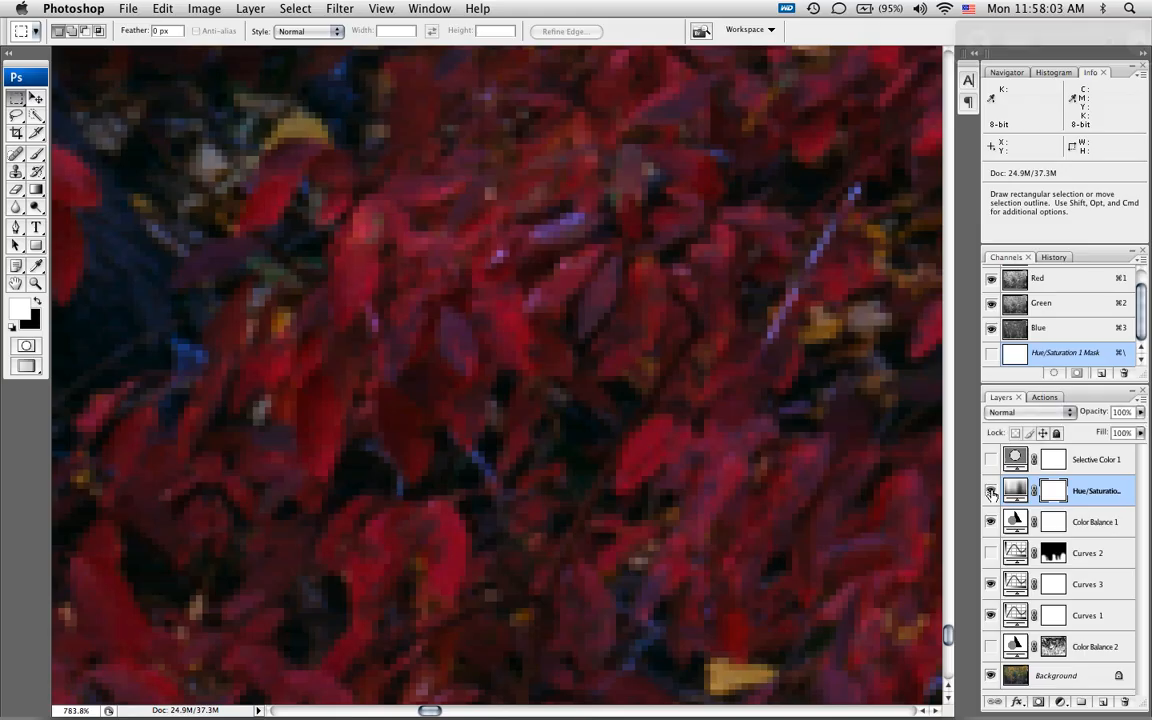
pyautogui.press('super+0')
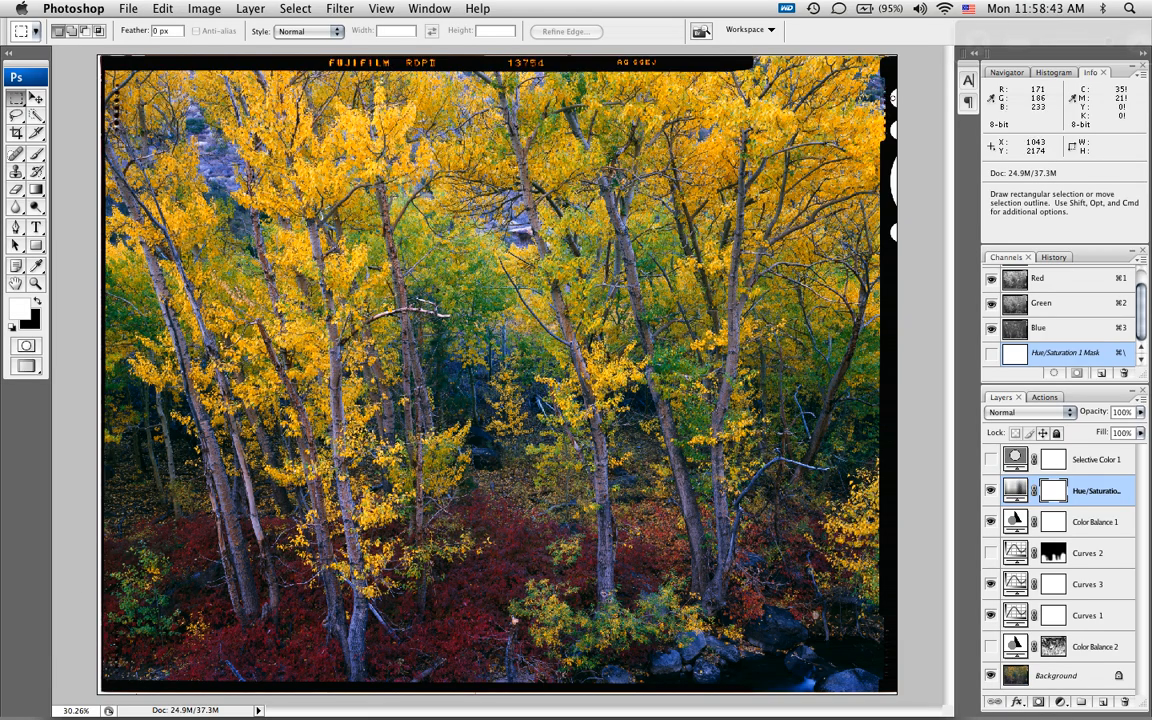
# Step: Compare the forest floor with and without Curves 2, leaving that layer turned on
pyautogui.click(990, 555)
pyautogui.click(990, 555)
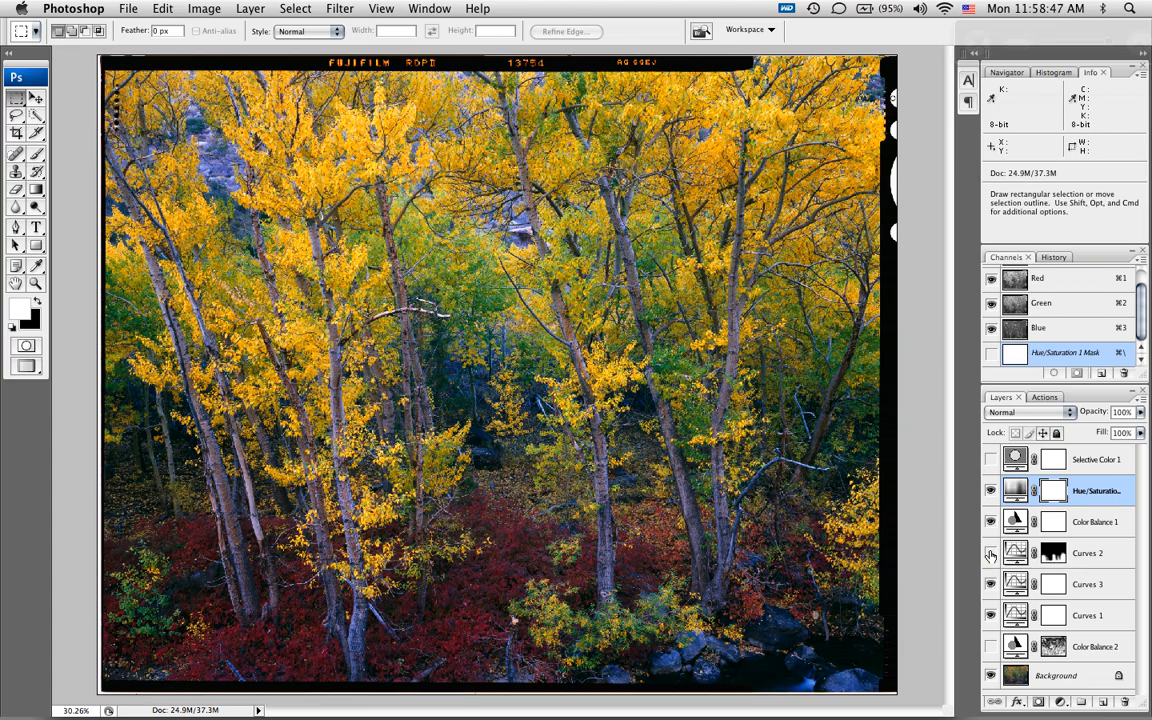
pyautogui.click(990, 555)
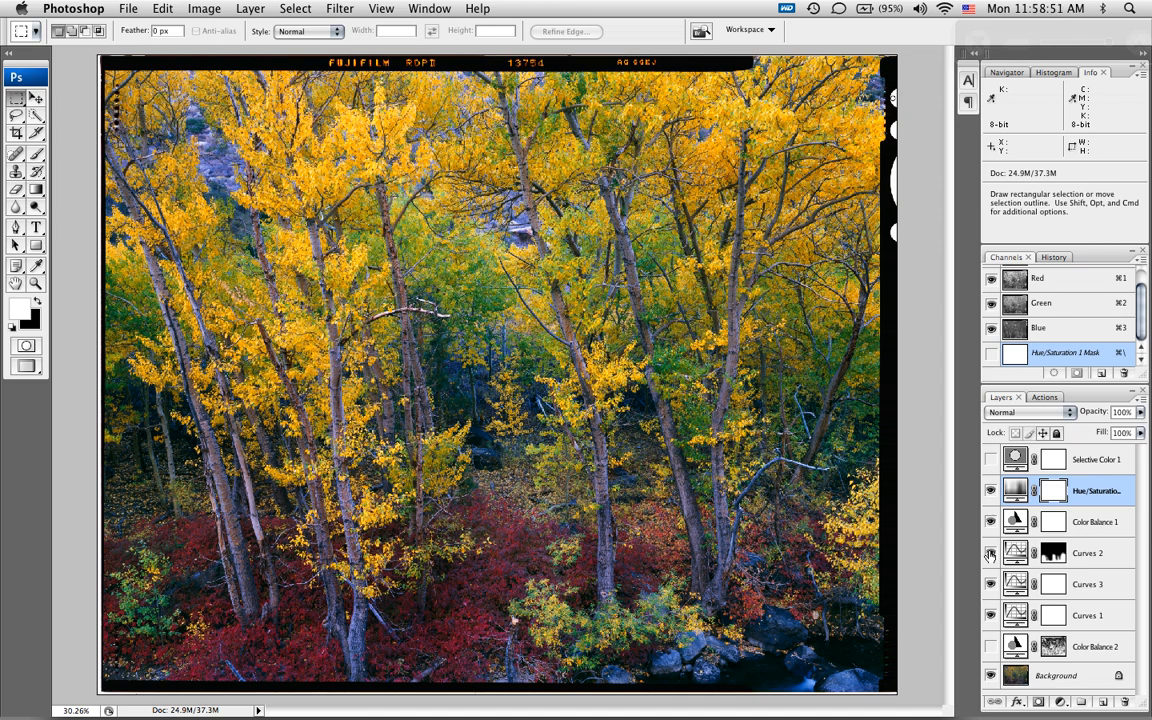
pyautogui.click(990, 555)
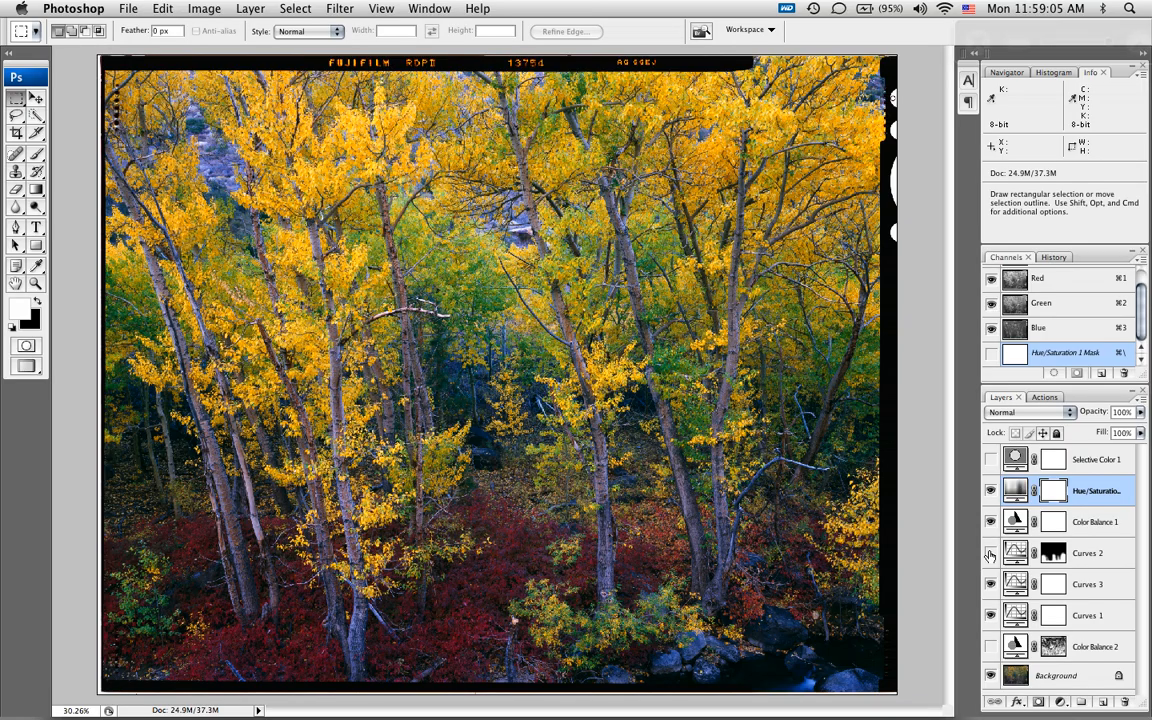
pyautogui.click(989, 554)
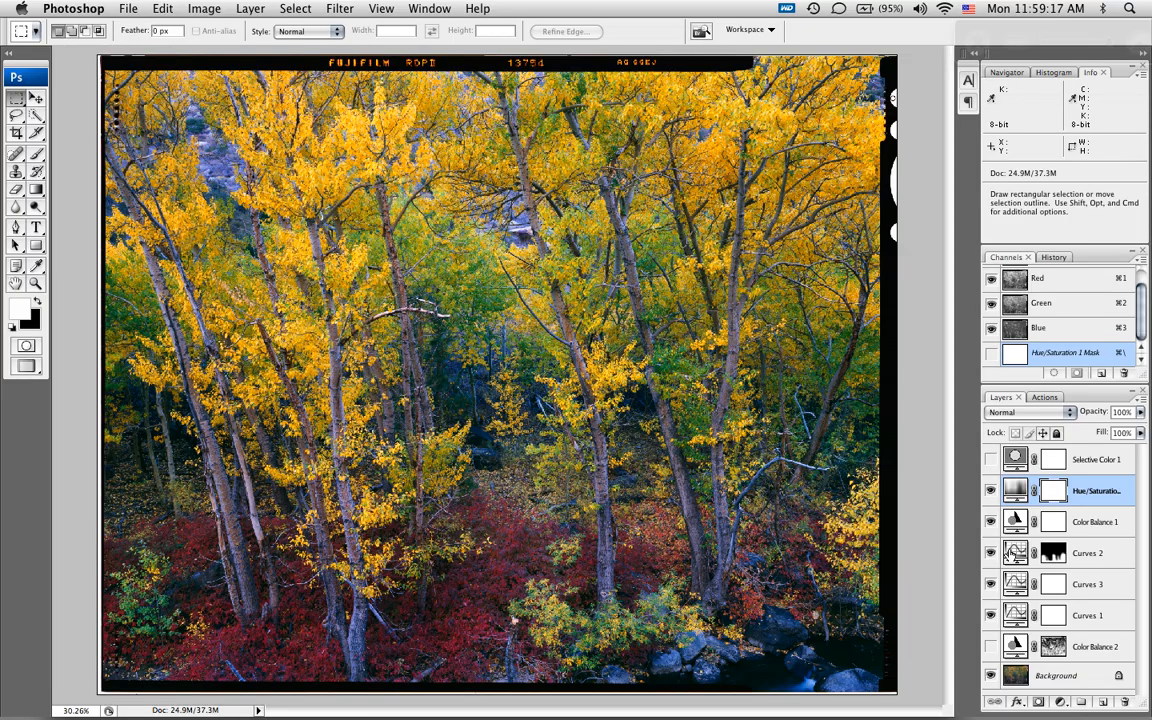
# Step: Review the RGB curve of the Curves 2 adjustment layer and close its settings
pyautogui.doubleClick(1014, 553)
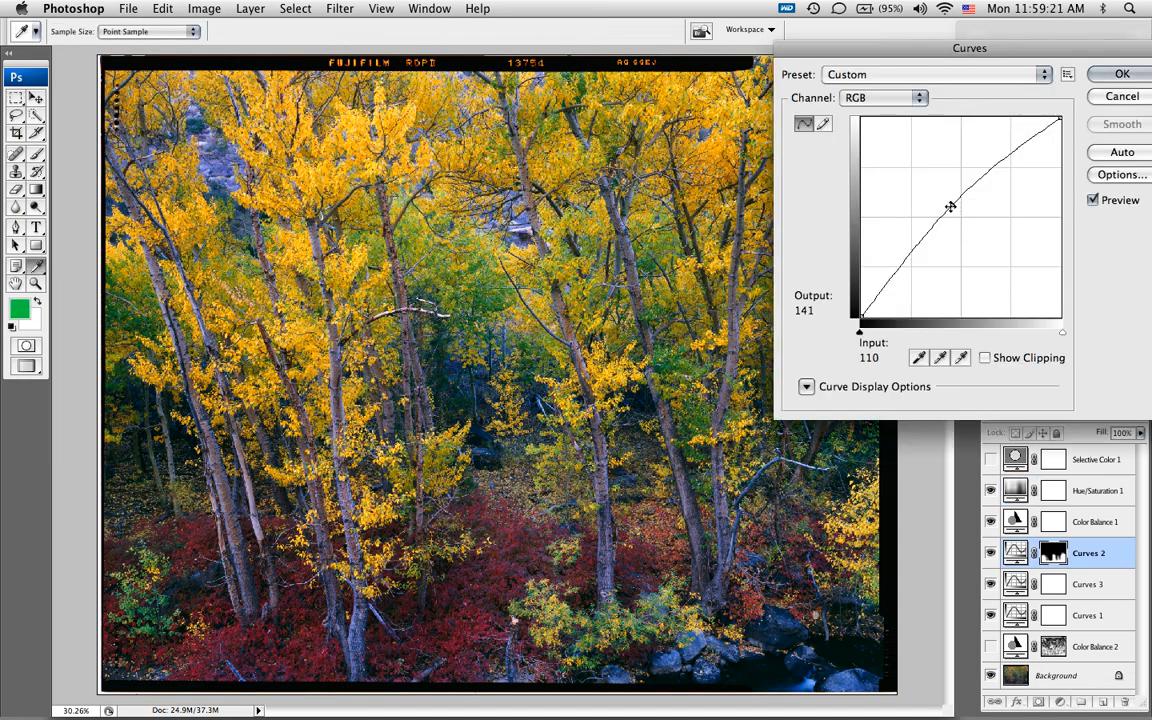
pyautogui.click(952, 205)
pyautogui.click(1121, 74)
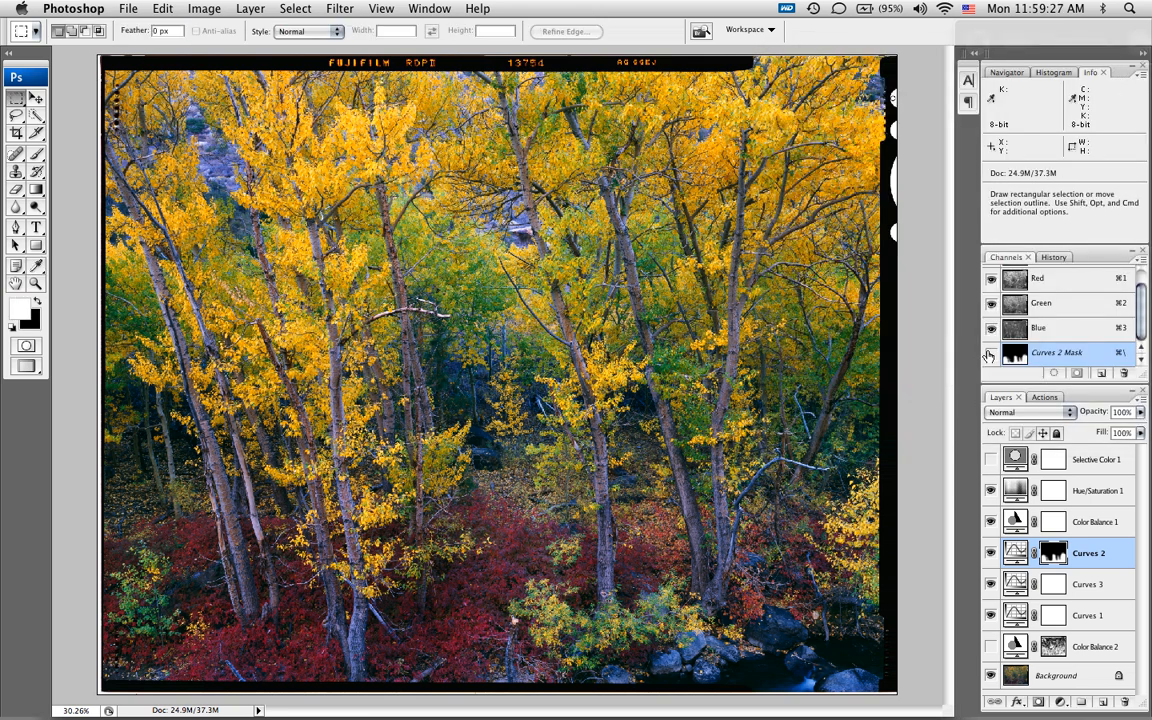
# Step: Examine the Curves 2 mask as a red overlay and on its own in grayscale, and return to the normal image
pyautogui.press('\\')
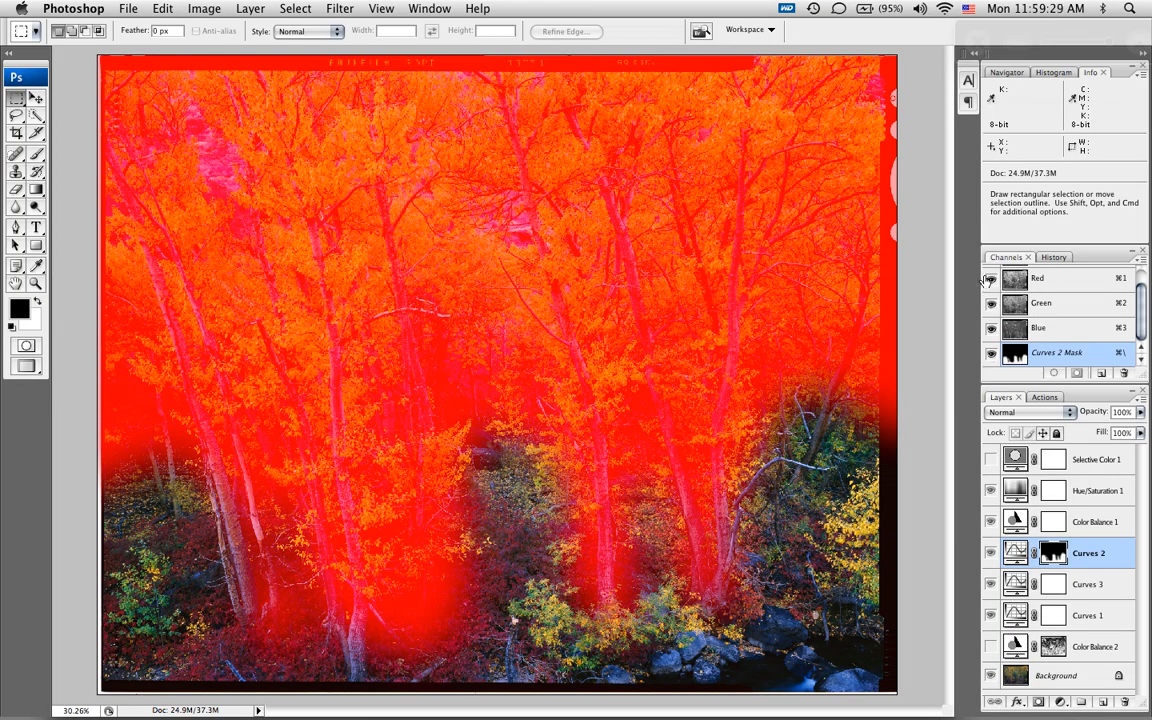
pyautogui.scroll(1, 1137, 323)
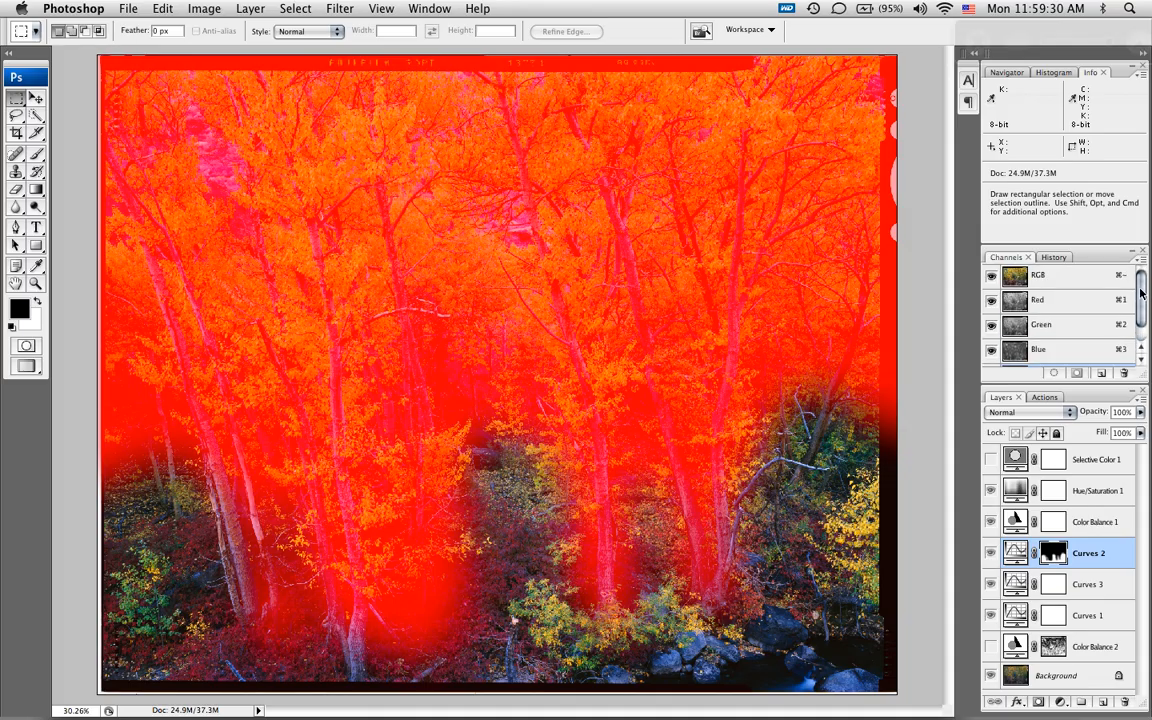
pyautogui.click(990, 276)
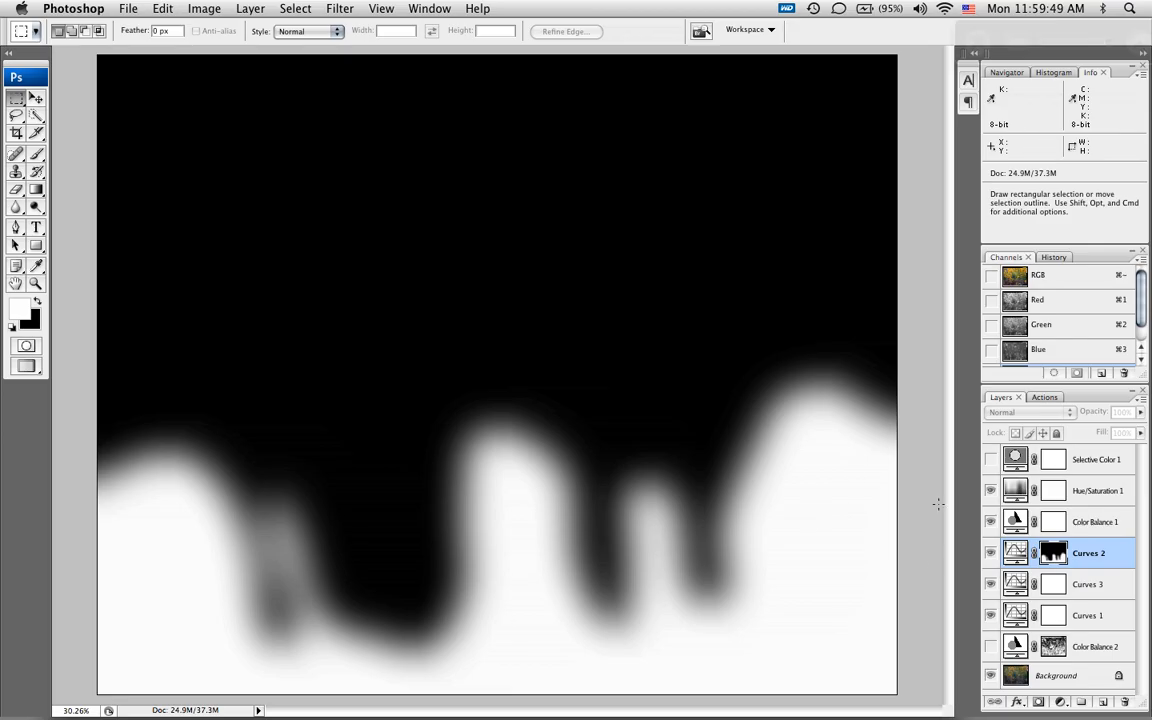
pyautogui.click(991, 276)
pyautogui.scroll(-1, 1143, 328)
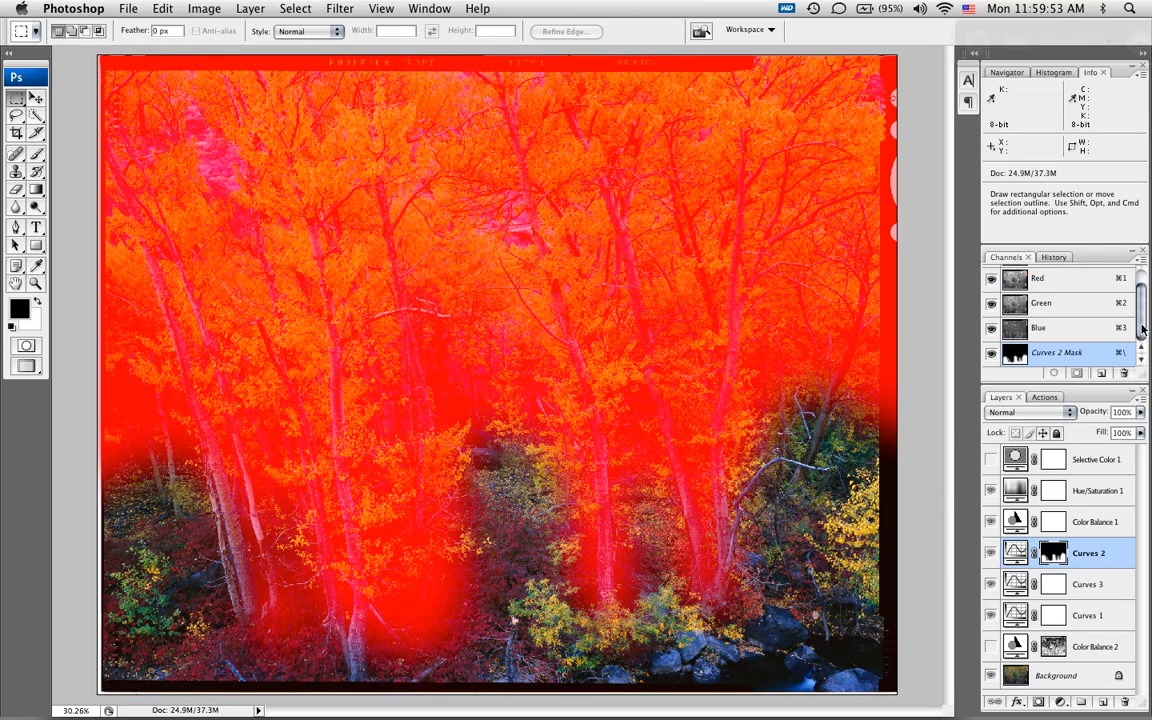
pyautogui.press('\\')
pyautogui.press('x')
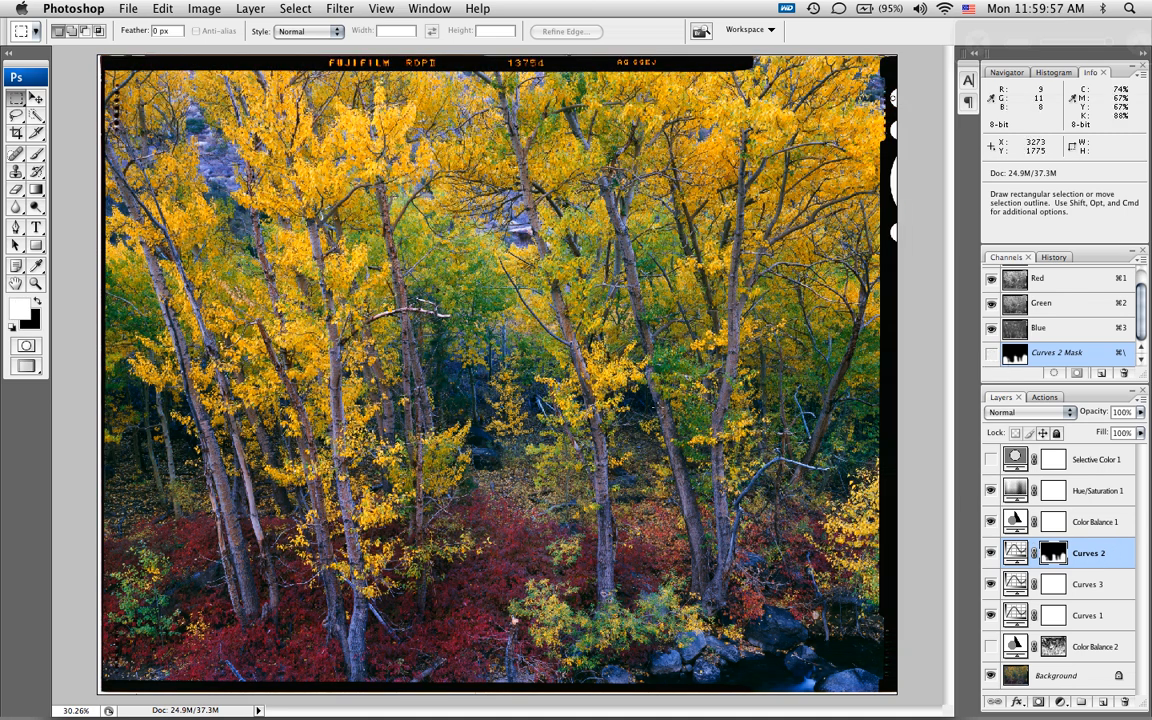
# Step: Try painting white on the Curves 2 mask over the left-hand yellow foliage with a soft 300 px brush, and undo the painting
pyautogui.click(35, 152)
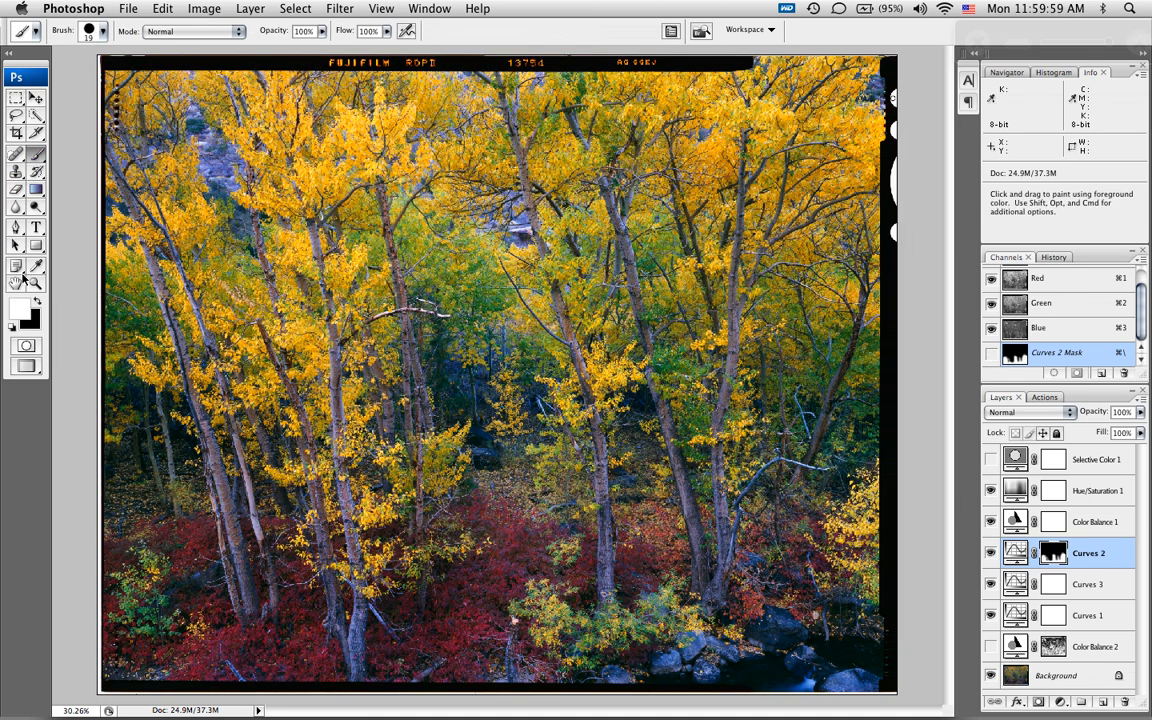
pyautogui.click(102, 31)
pyautogui.click(156, 210)
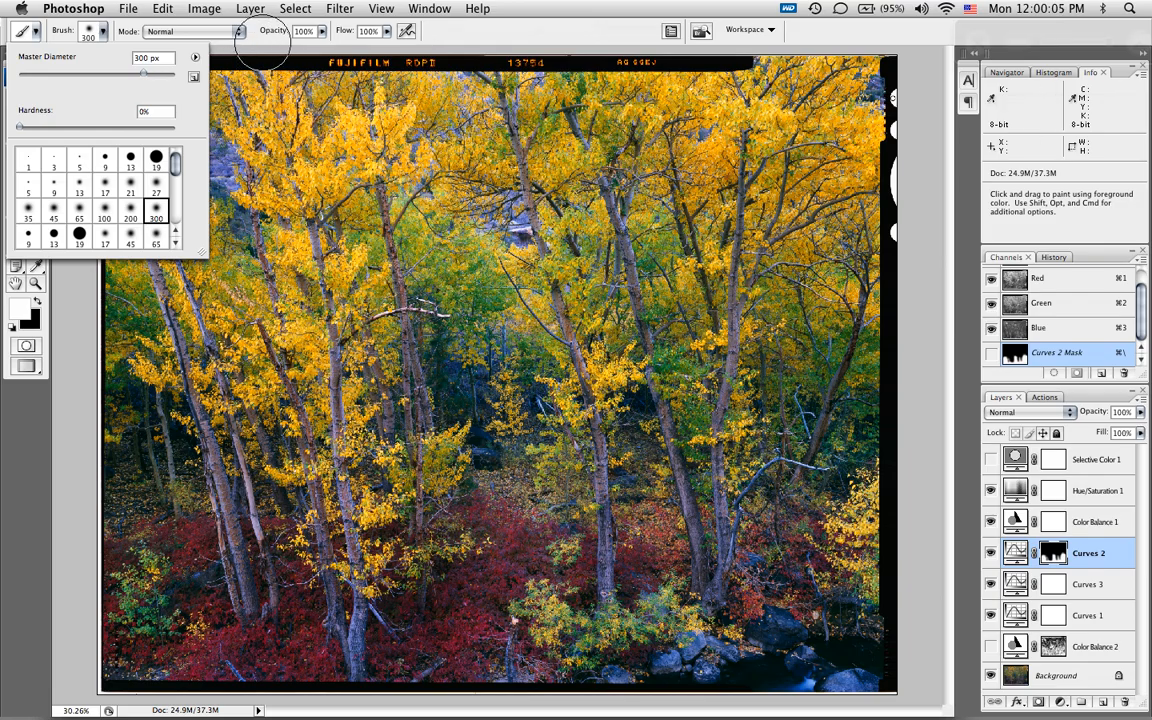
pyautogui.click(255, 40)
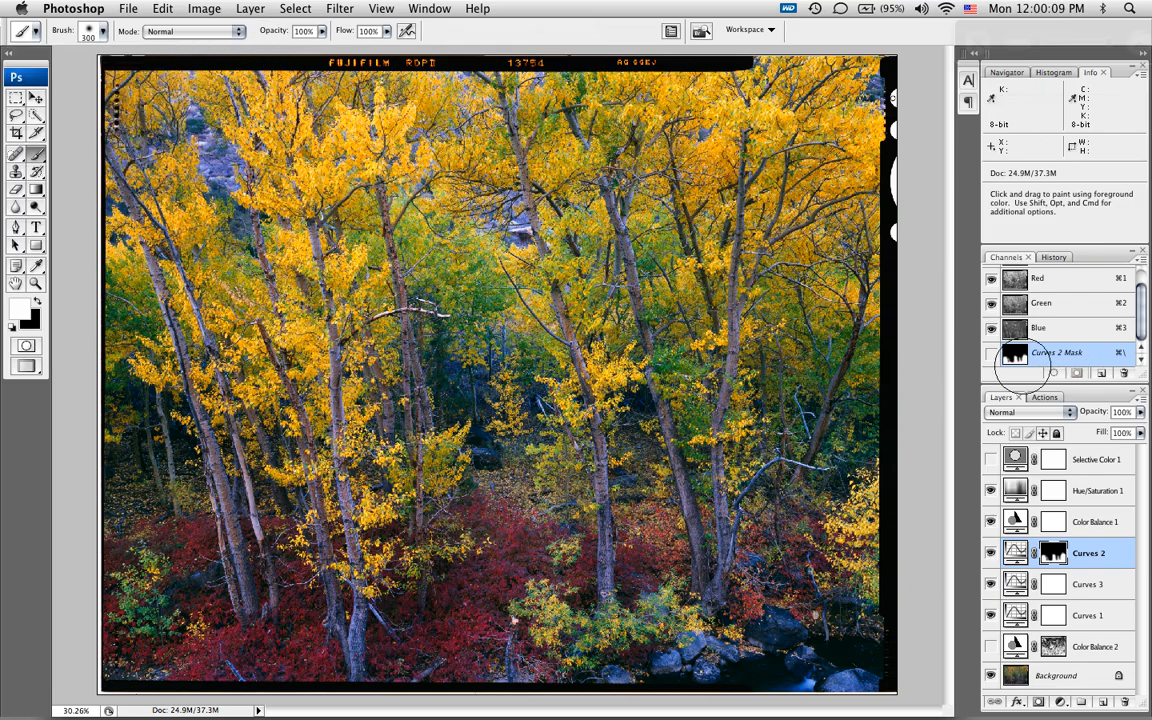
pyautogui.moveTo(330, 300)
pyautogui.mouseDown()
pyautogui.moveTo(303, 175)
pyautogui.moveTo(315, 388)
pyautogui.moveTo(286, 403)
pyautogui.moveTo(241, 190)
pyautogui.moveTo(264, 336)
pyautogui.moveTo(180, 141)
pyautogui.moveTo(143, 208)
pyautogui.moveTo(175, 215)
pyautogui.moveTo(232, 322)
pyautogui.mouseUp()
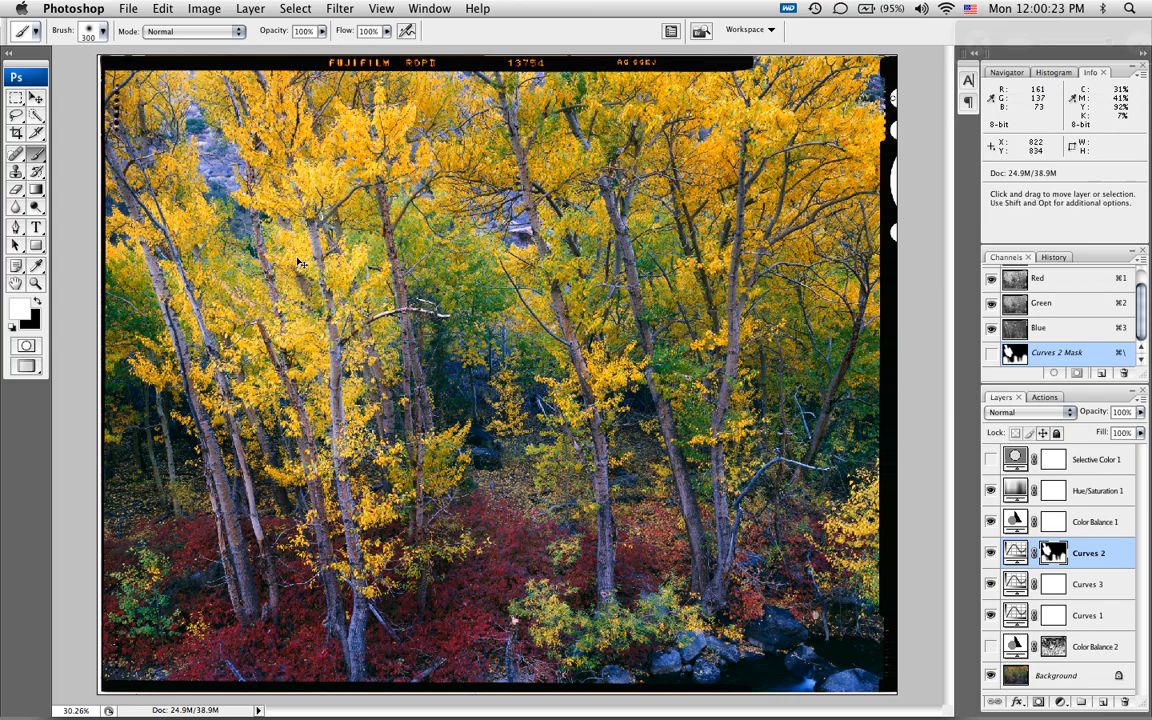
pyautogui.press('super+z')
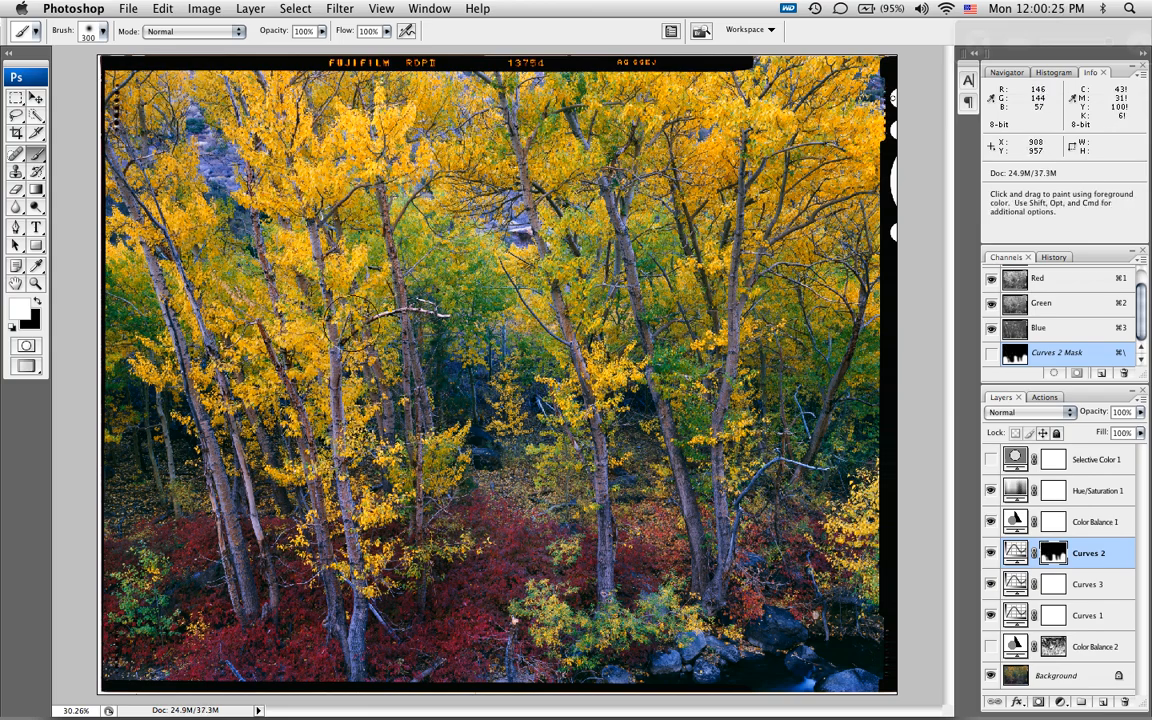
# Step: Turn on the Selective Color 1 layer and review its Reds settings against the red foliage and trunks up close
pyautogui.click(15, 97)
pyautogui.click(33, 98)
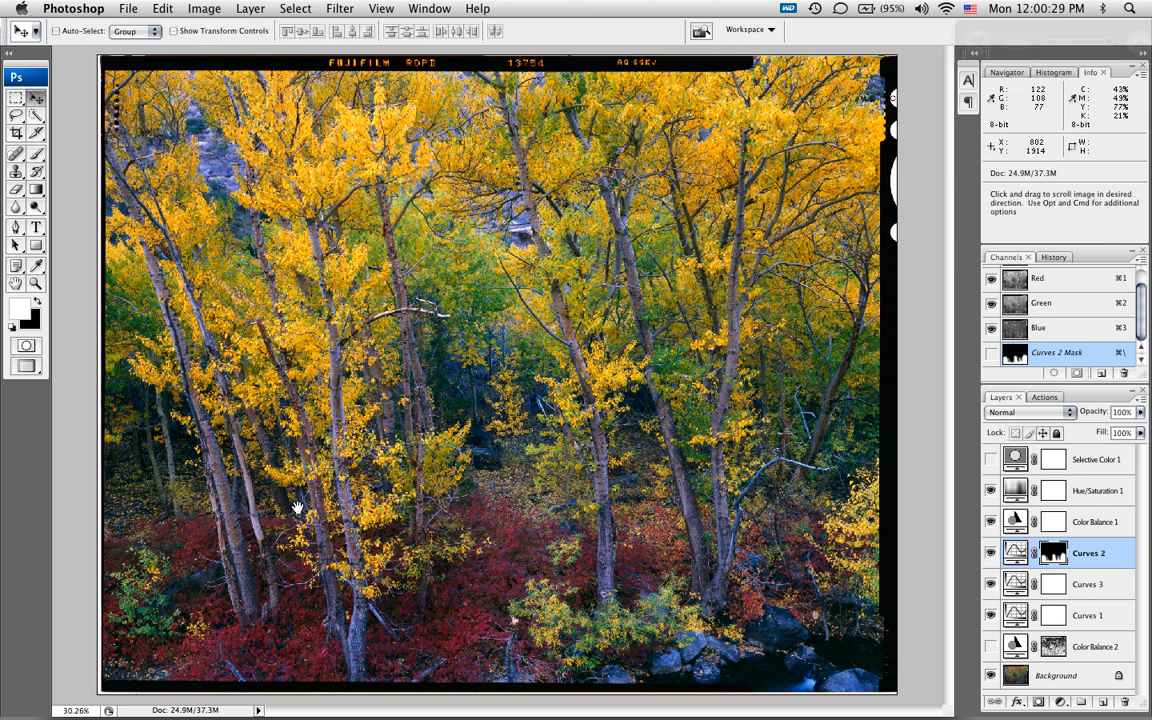
pyautogui.moveTo(314, 490); pyautogui.dragTo(191, 683)
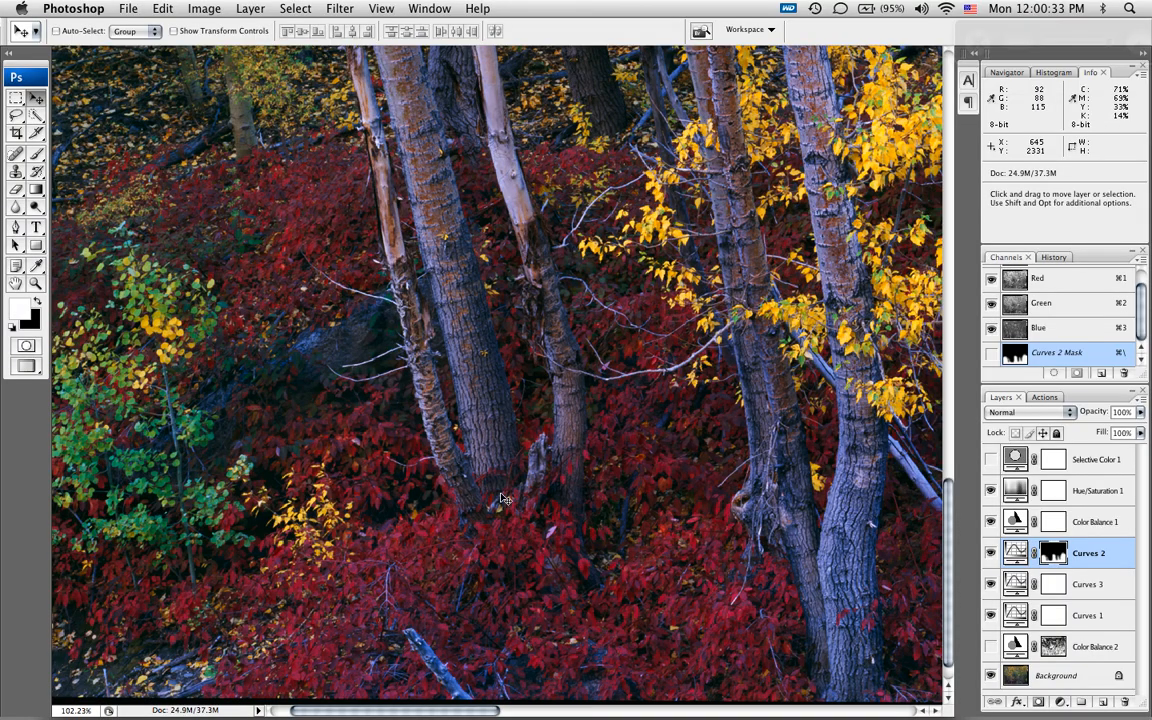
pyautogui.press('space')
pyautogui.moveTo(566, 540); pyautogui.dragTo(411, 445)
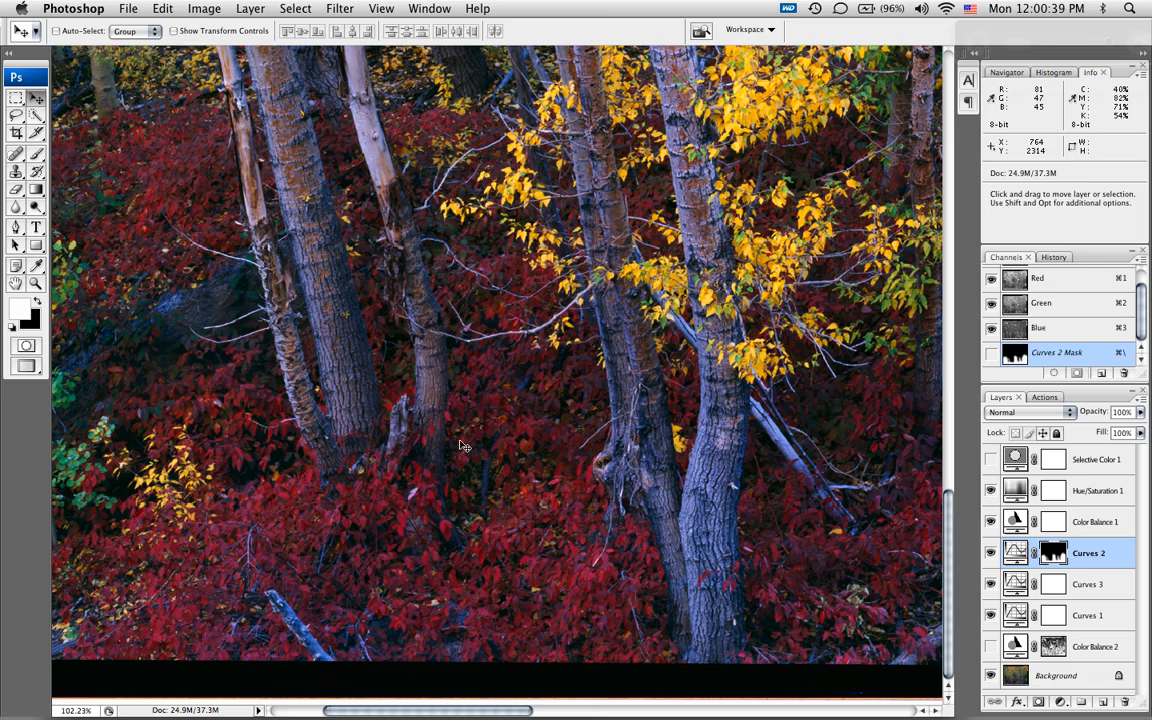
pyautogui.click(991, 459)
pyautogui.doubleClick(1015, 459)
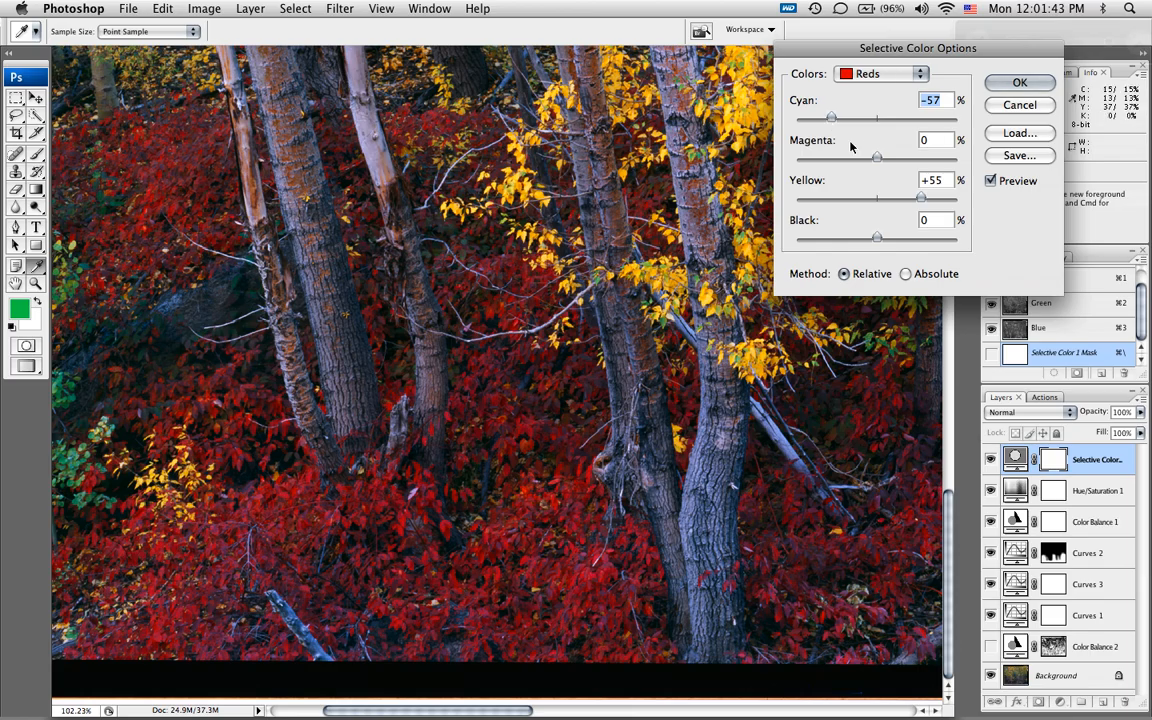
pyautogui.click(894, 75)
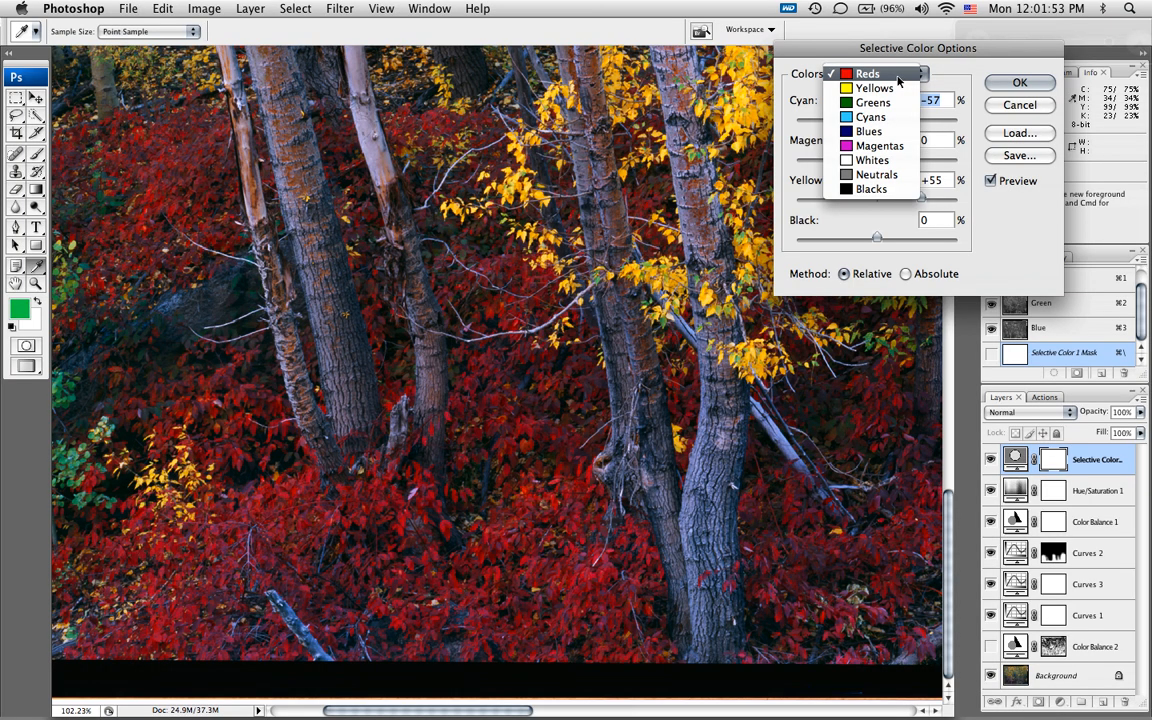
pyautogui.click(897, 77)
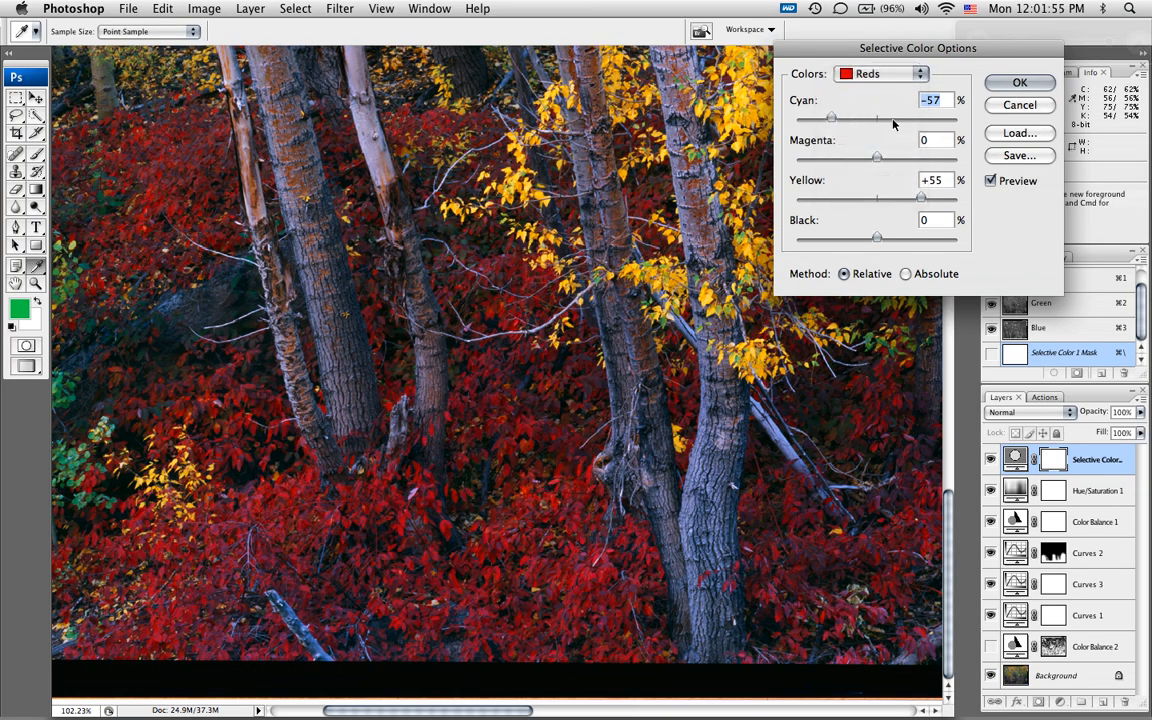
pyautogui.click(995, 83)
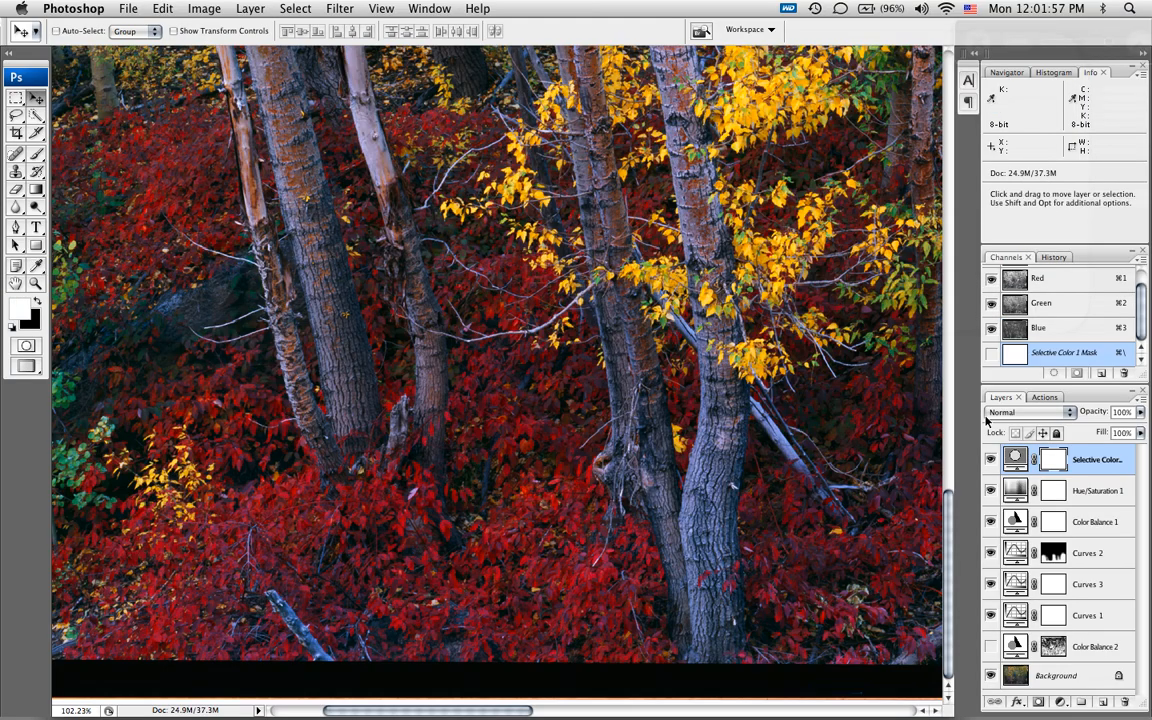
# Step: Compare the red foliage with and without Selective Color 1, keep the layer visible, and return to the full image
pyautogui.click(990, 460)
pyautogui.click(990, 460)
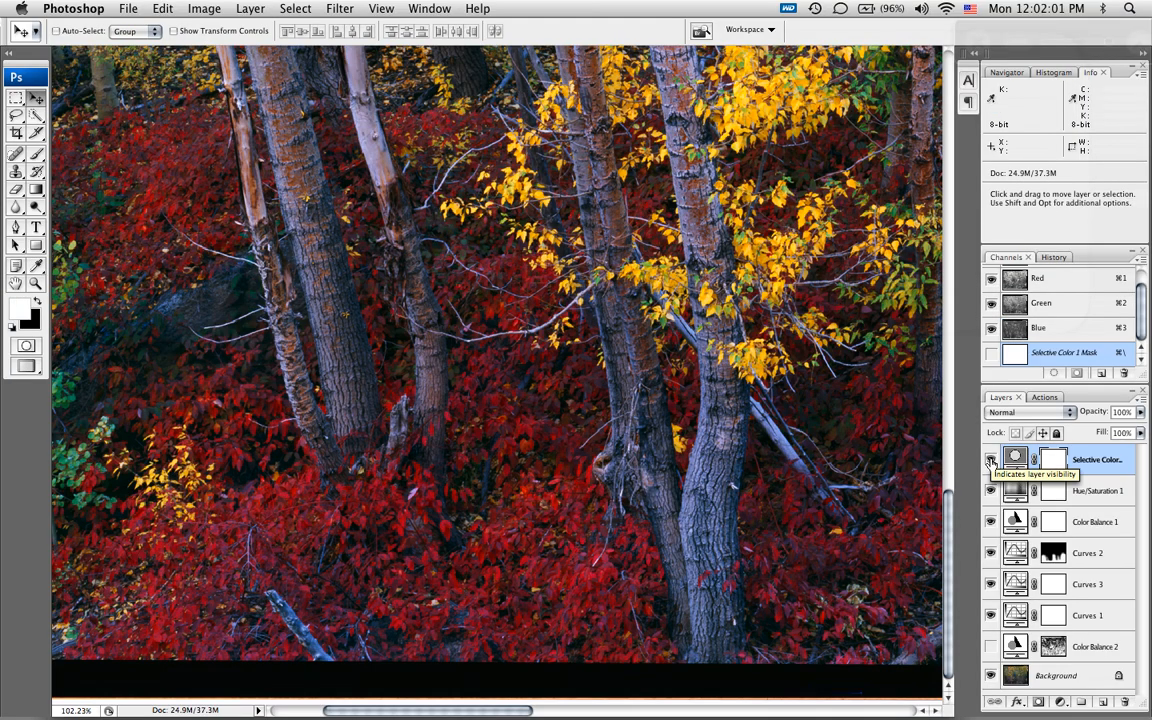
pyautogui.press('super+0')
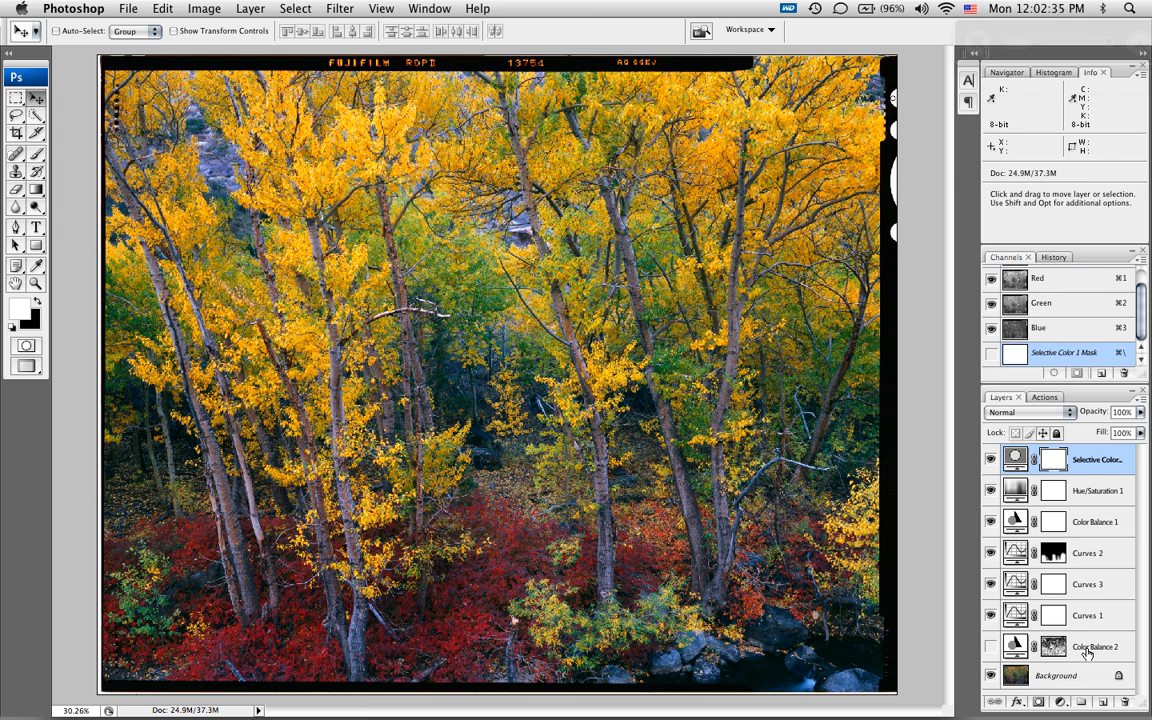
# Step: Compare the image with and without the Color Balance 2 layer, leaving it turned on
pyautogui.click(991, 647)
pyautogui.click(991, 648)
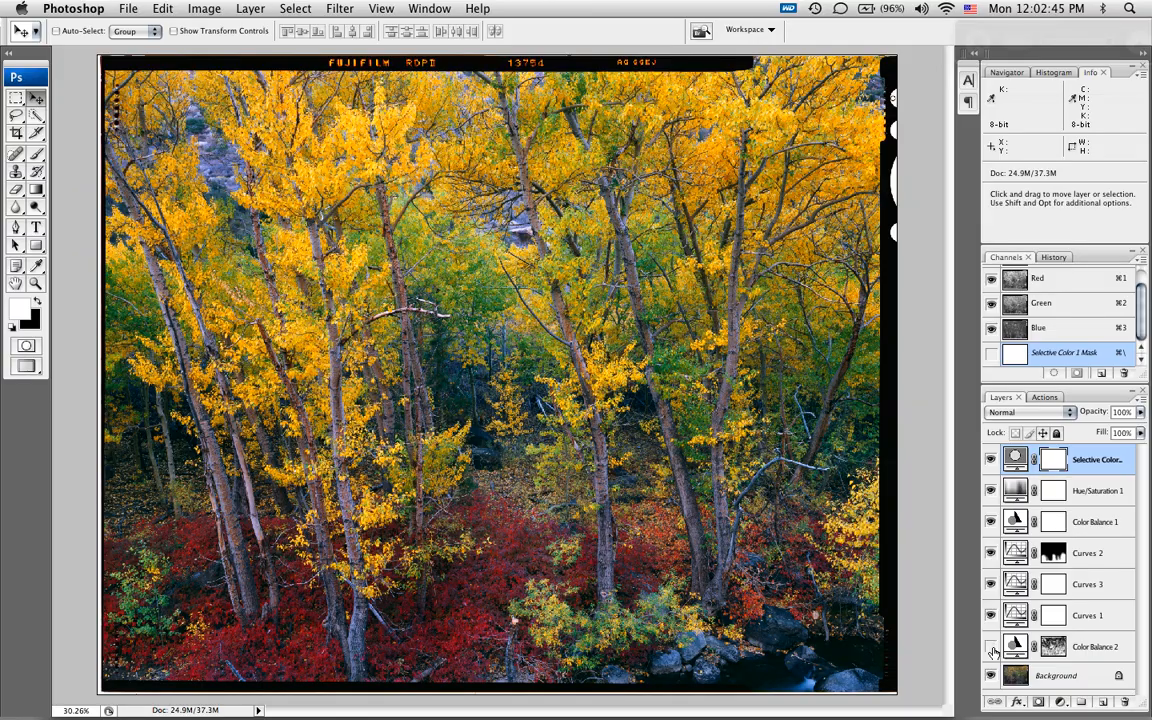
pyautogui.click(991, 648)
pyautogui.click(991, 648)
pyautogui.click(991, 648)
# Step: Display the Color Balance 2 mask on its own in grayscale and inspect it up close around the right-hand tree trunks
pyautogui.click(1101, 651)
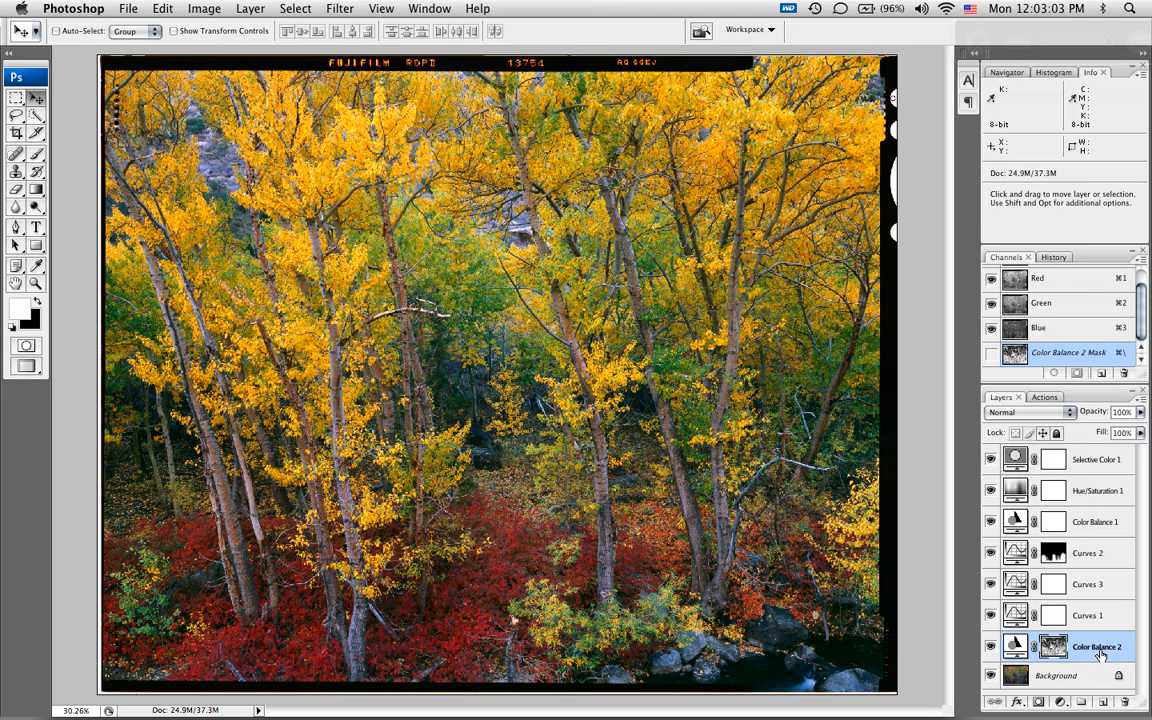
pyautogui.click(991, 354)
pyautogui.scroll(1, 995, 300)
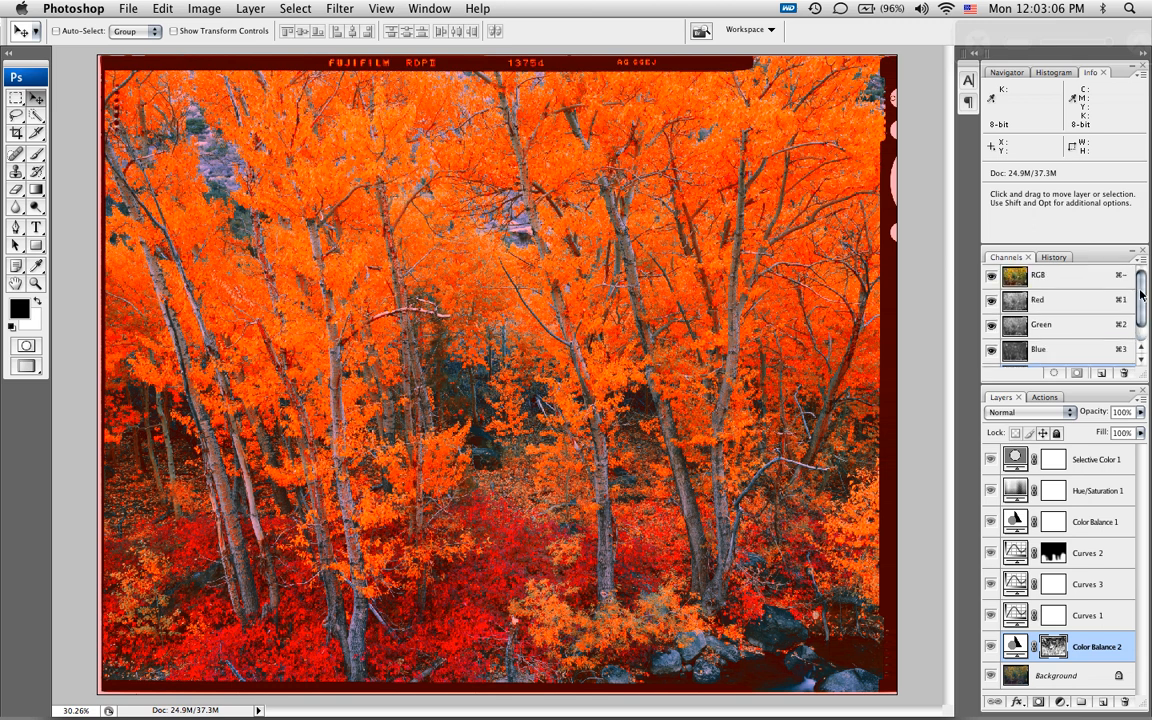
pyautogui.click(990, 275)
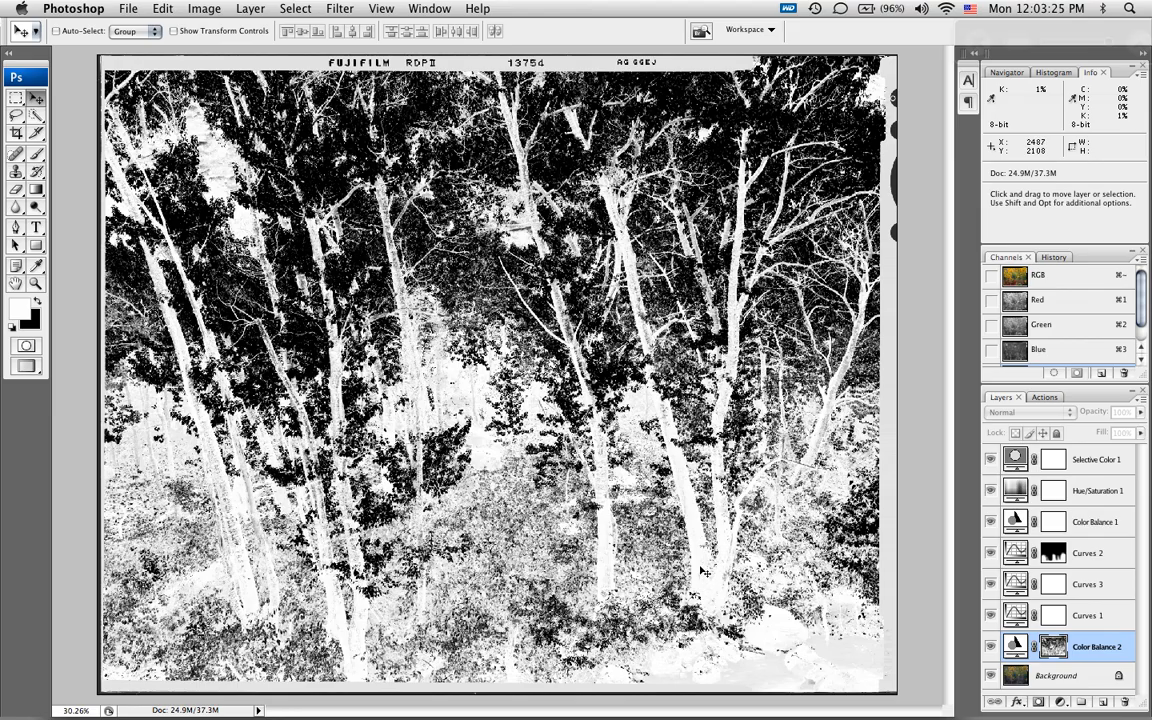
pyautogui.press('super+space')
pyautogui.moveTo(579, 434); pyautogui.dragTo(850, 640)
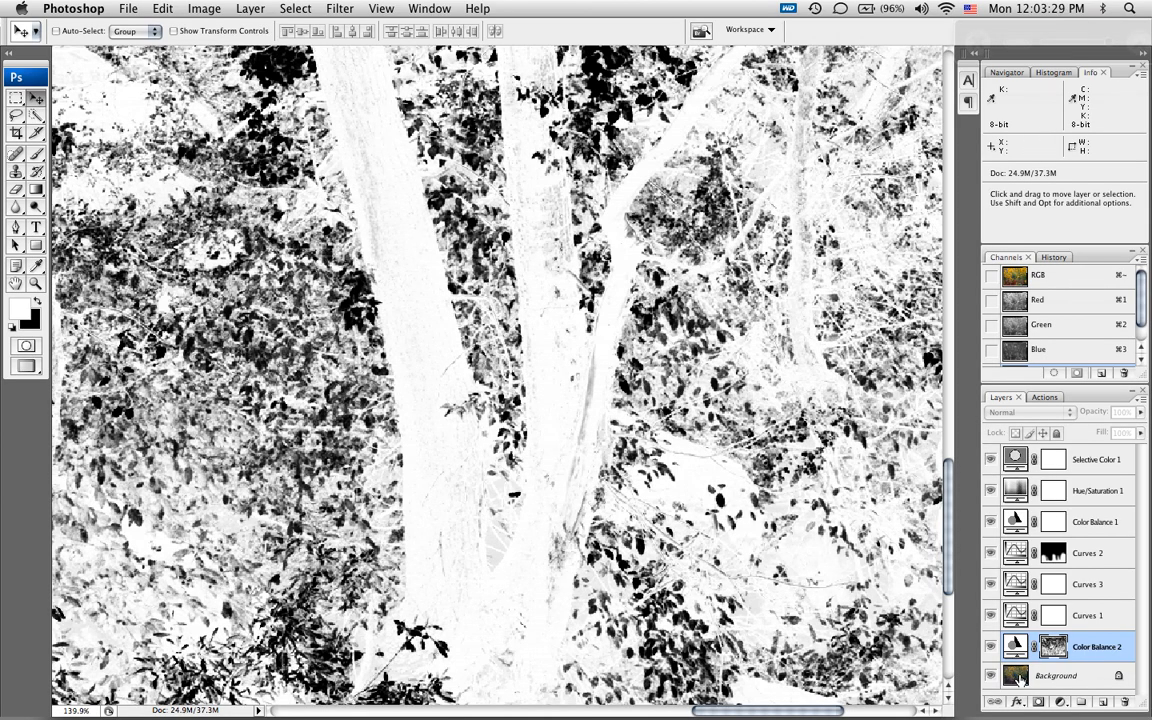
# Step: Show the full-color composite again and hide the red overlay of the Color Balance 2 mask
pyautogui.click(991, 281)
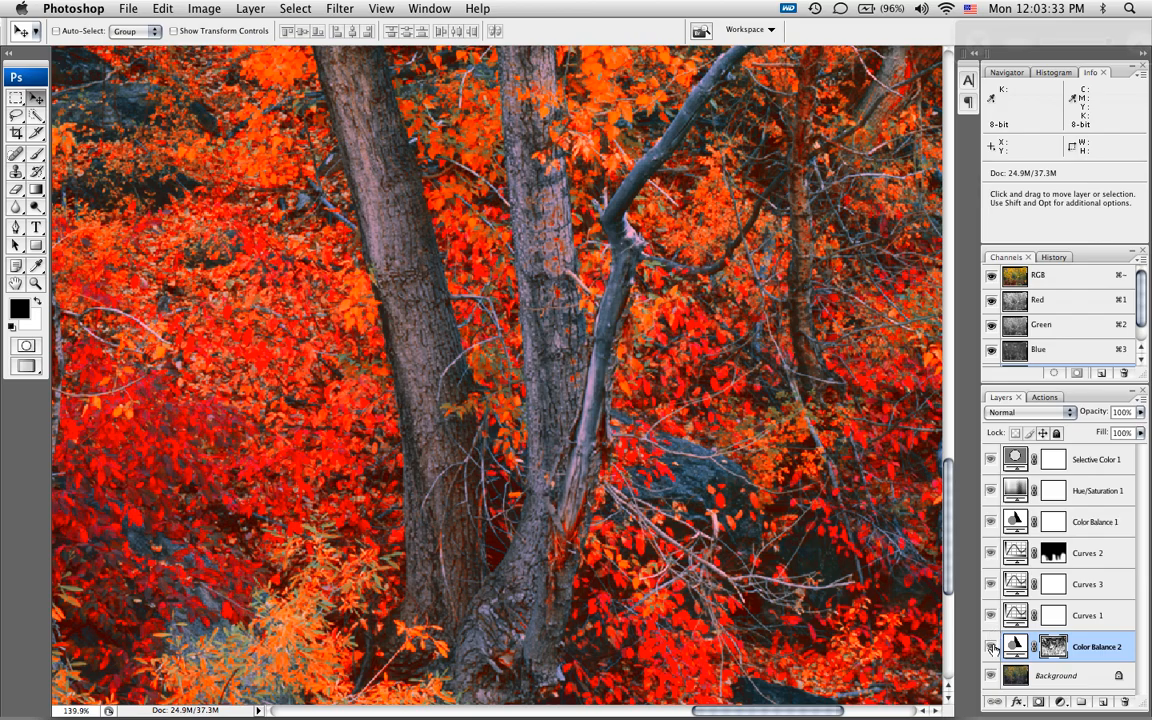
pyautogui.moveTo(1141, 325); pyautogui.dragTo(1142, 343)
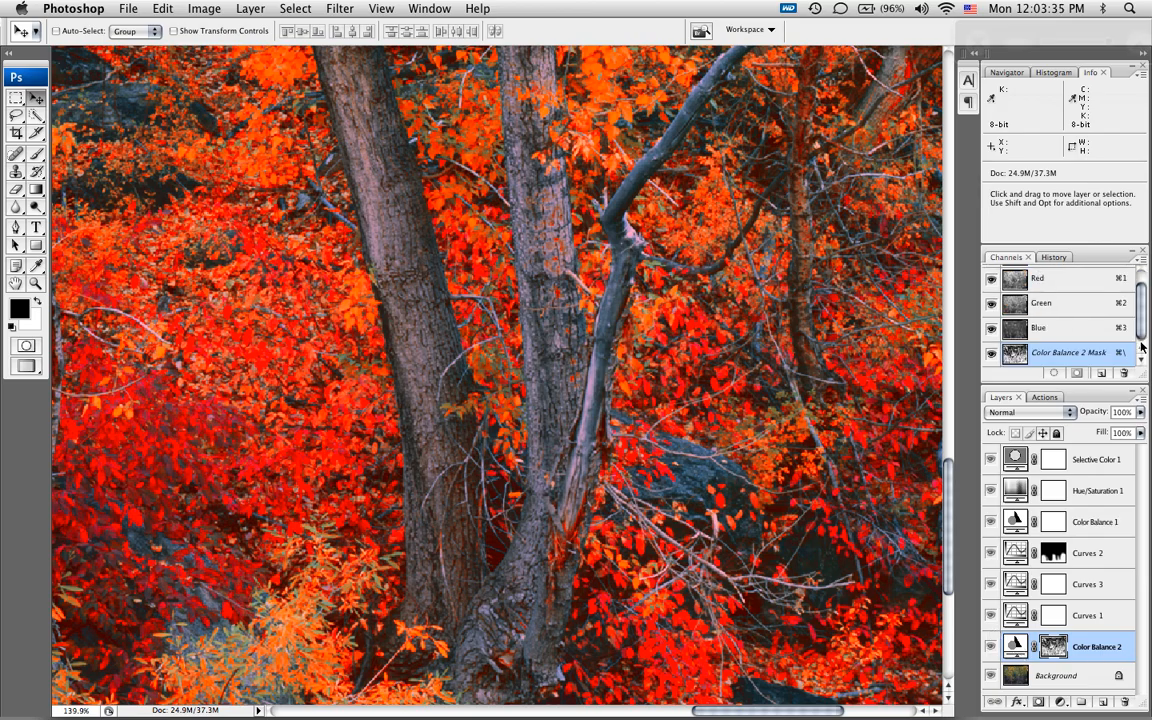
pyautogui.click(991, 353)
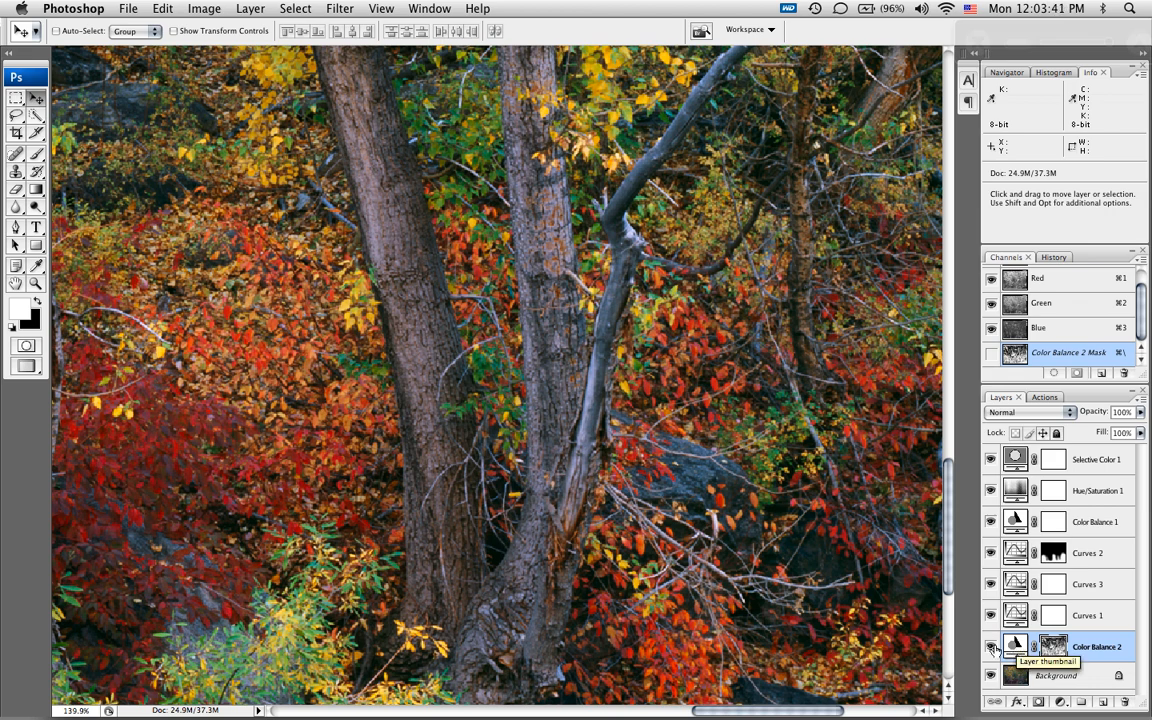
# Step: Review the Color Balance 2 levels for the shadows, highlights and midtones, and close the settings without changing them
pyautogui.doubleClick(1012, 646)
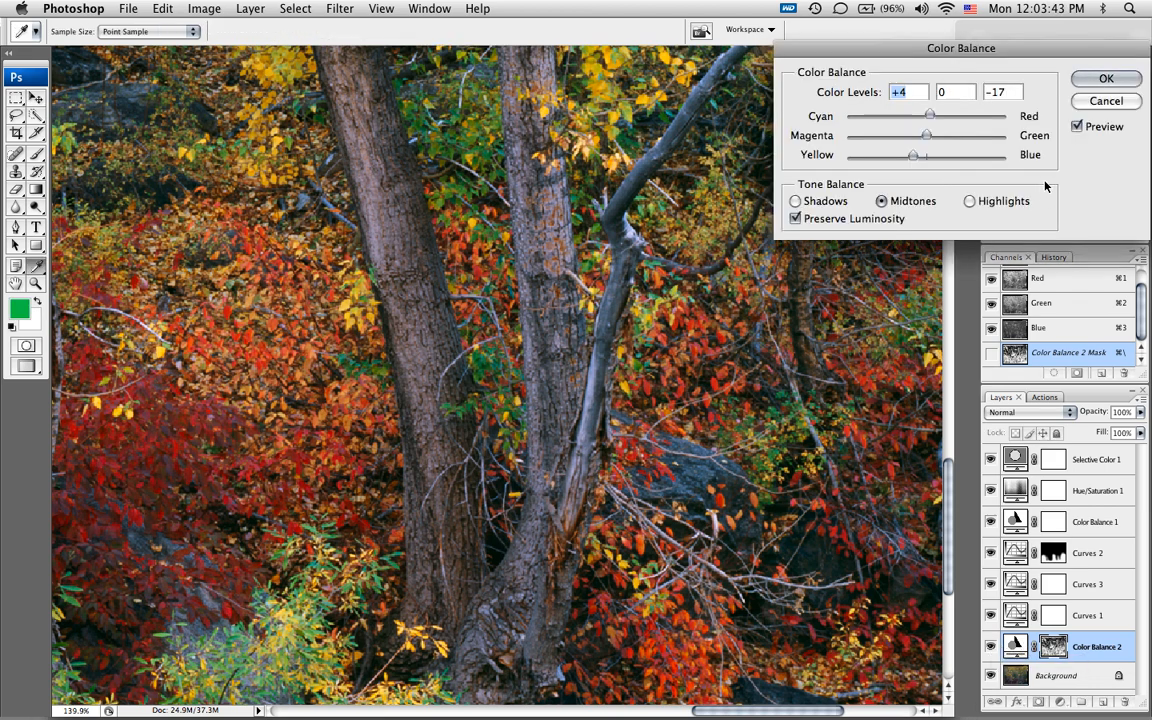
pyautogui.click(826, 200)
pyautogui.click(970, 201)
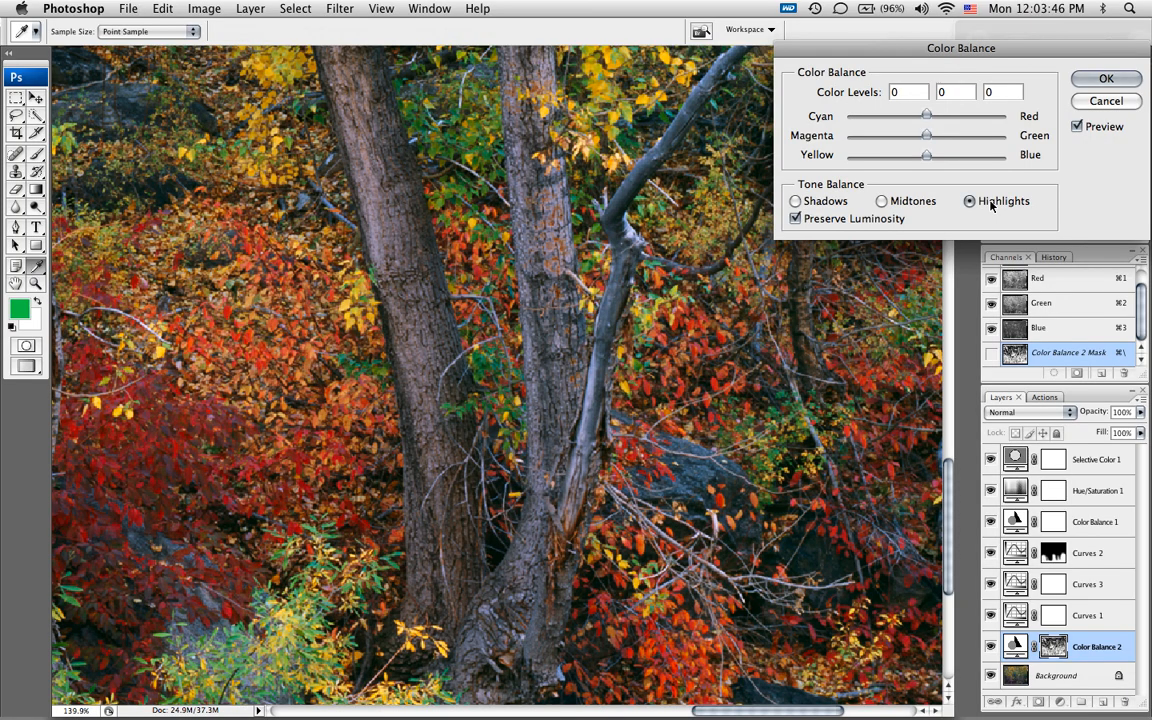
pyautogui.click(929, 205)
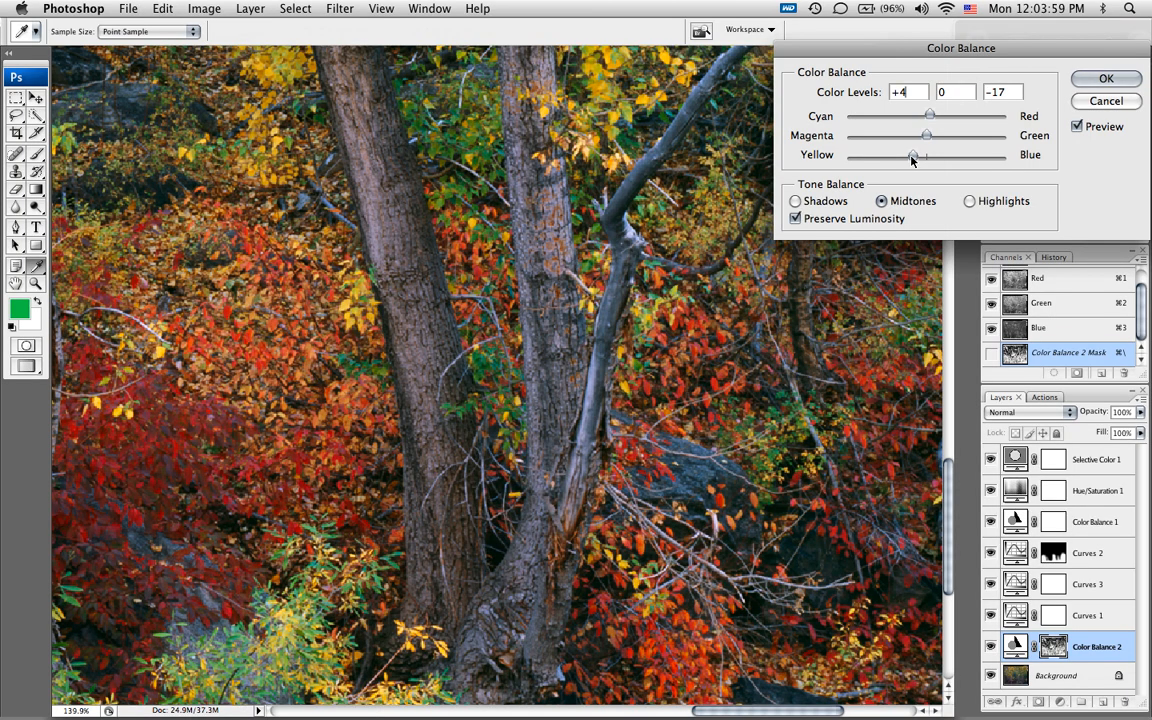
pyautogui.click(1106, 79)
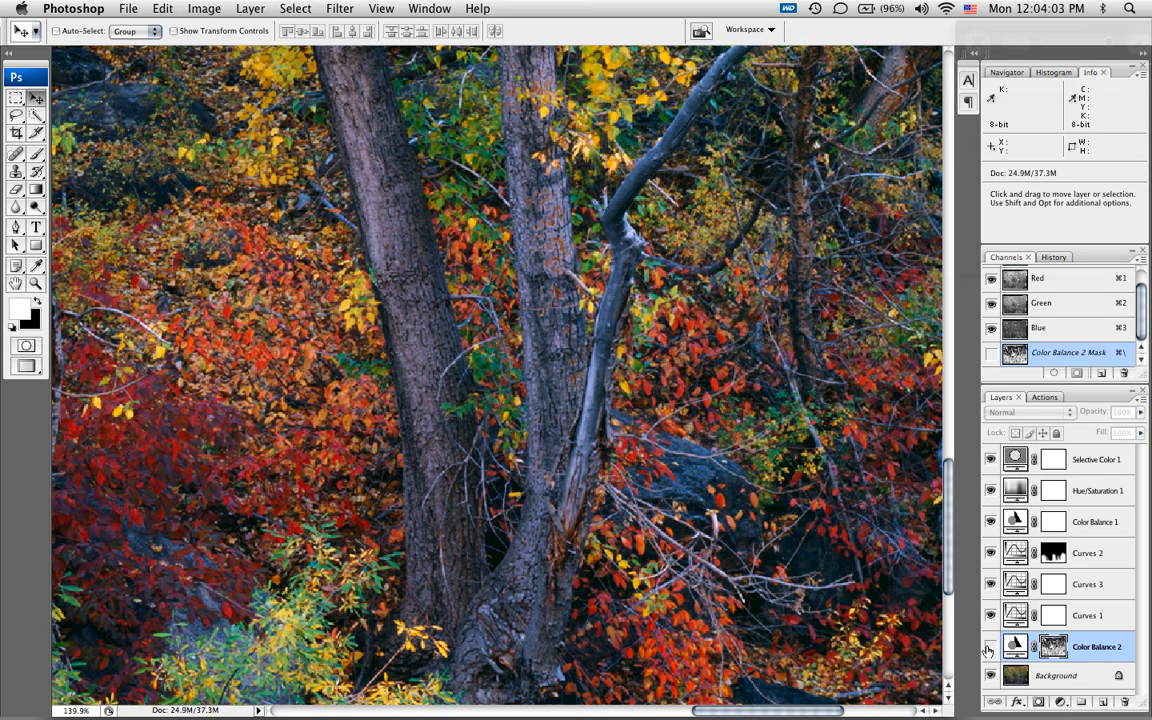
# Step: Compare the tree trunks up close and the full image with and without Color Balance 2, leaving the layer visible
pyautogui.click(990, 647)
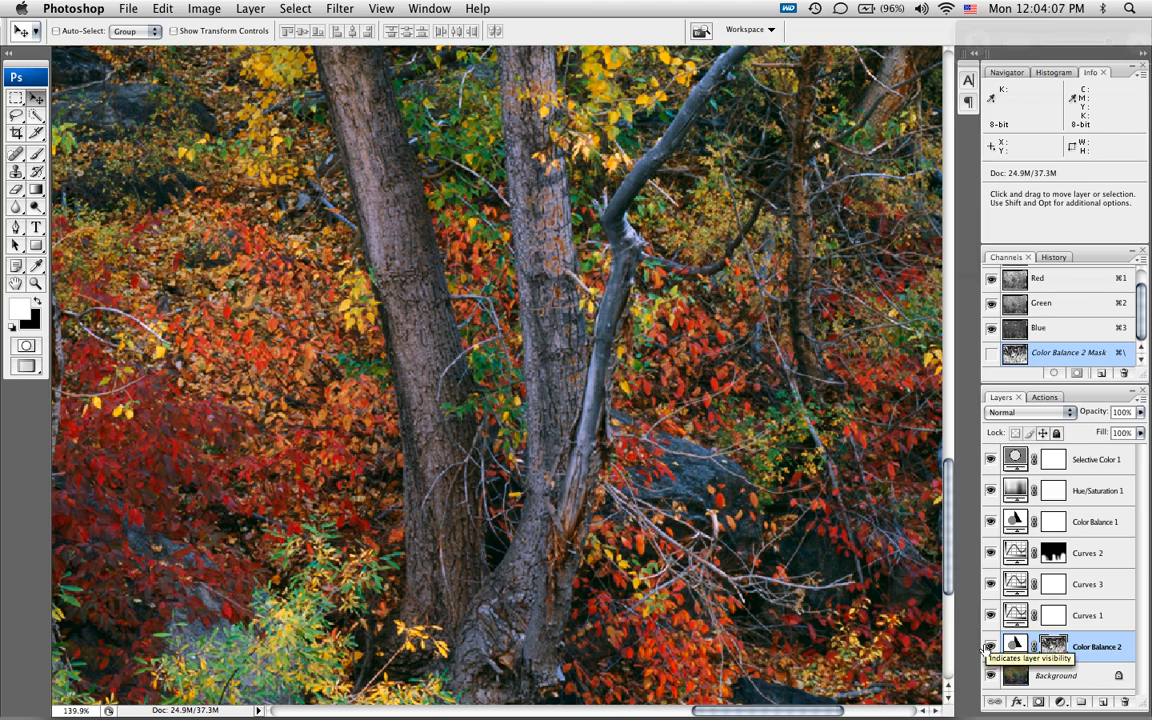
pyautogui.press('super+0')
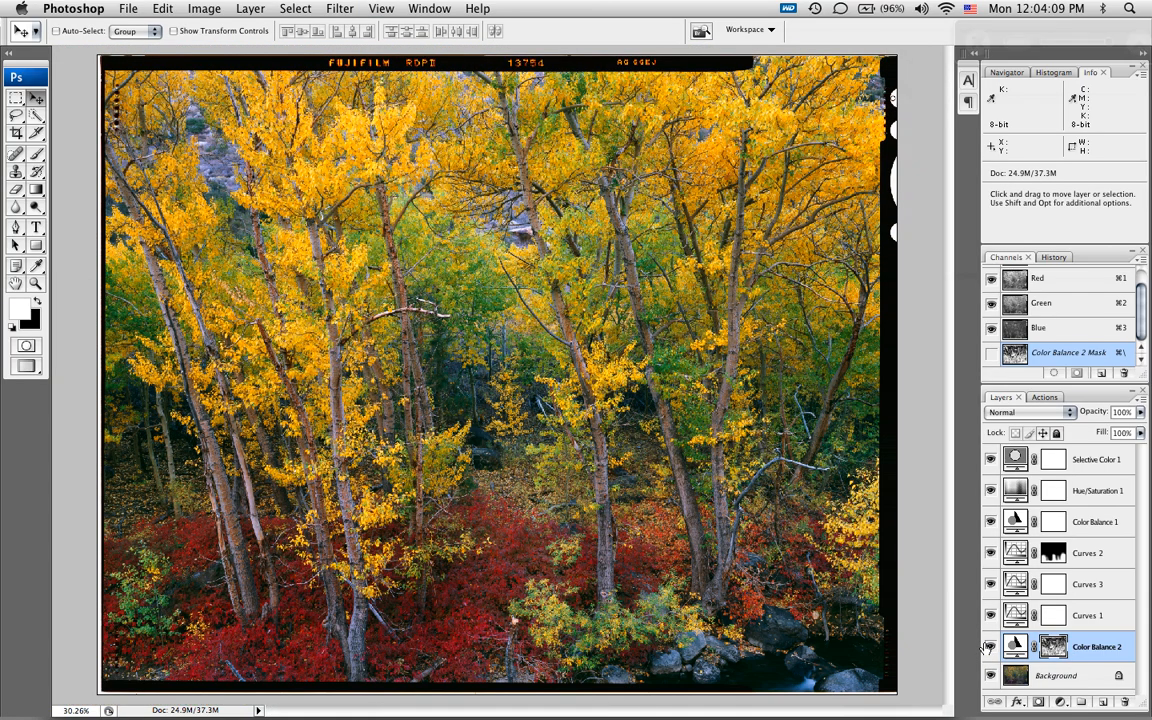
pyautogui.click(990, 647)
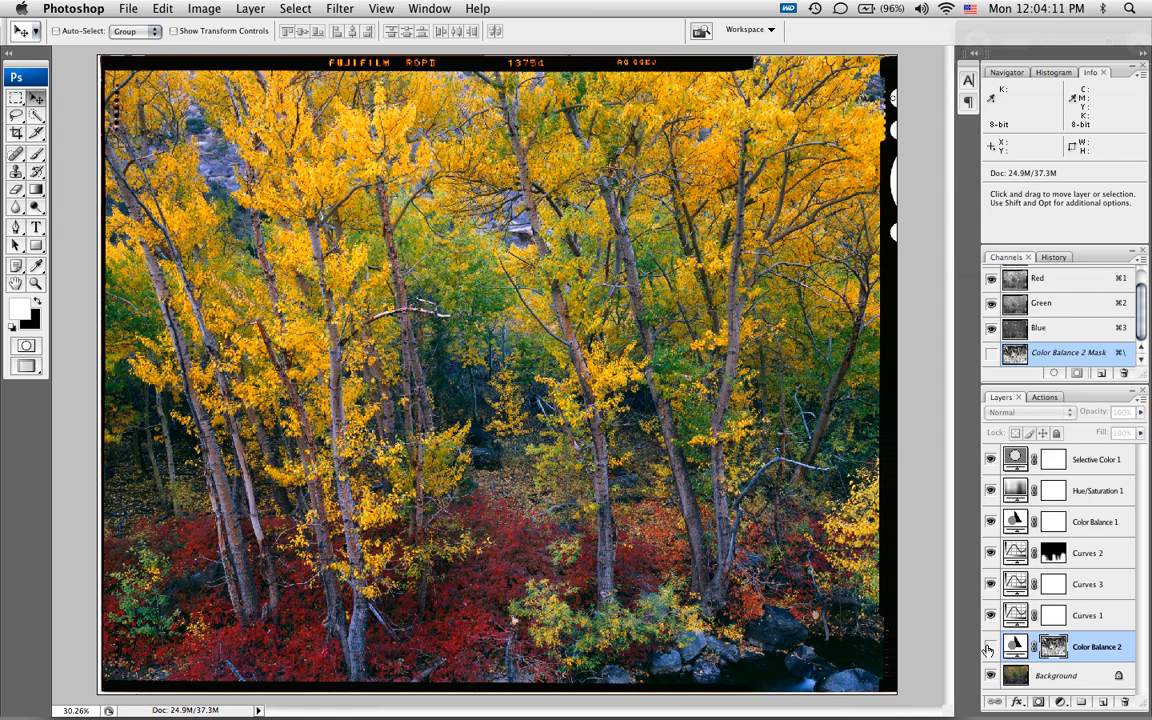
pyautogui.click(990, 647)
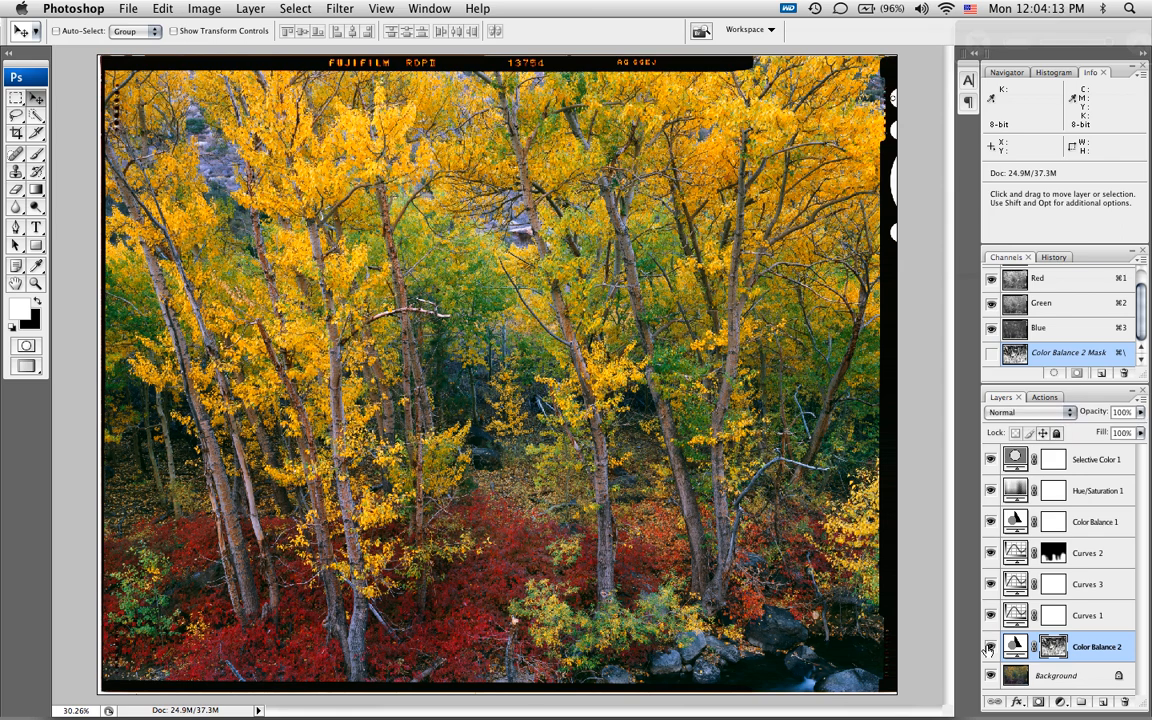